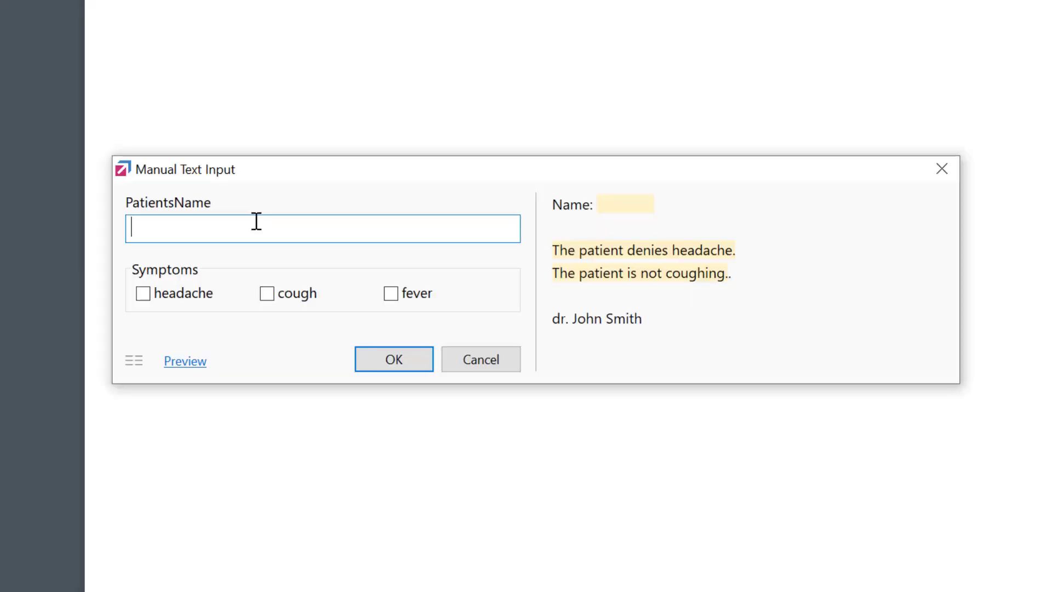
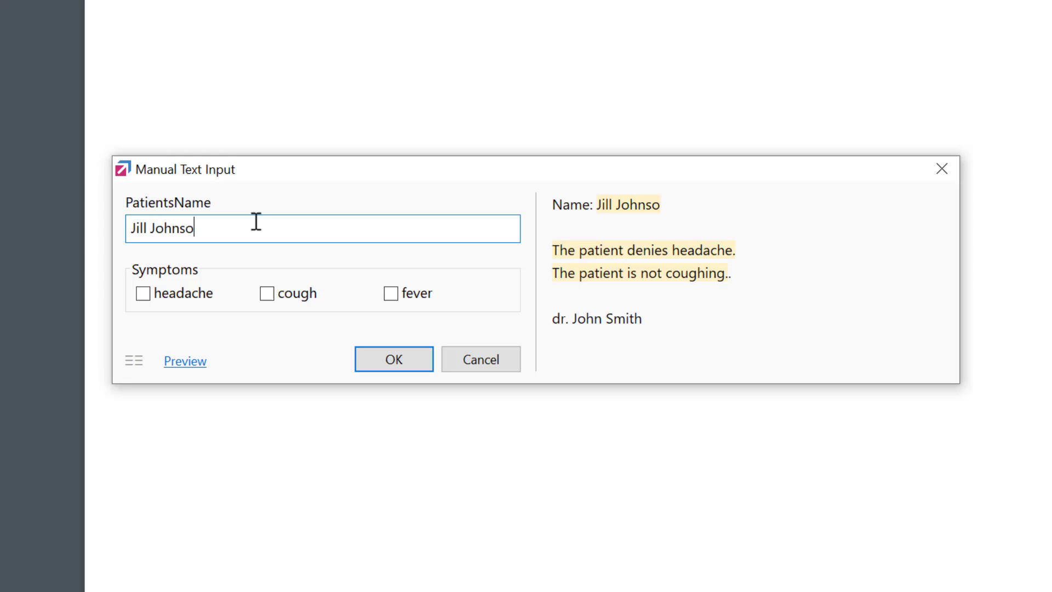
Expand the 'sye' Symptoms phrase for the patient, tick headache and fever, and insert the advice note
{"action": "left_click", "coordinate": [170, 298]}
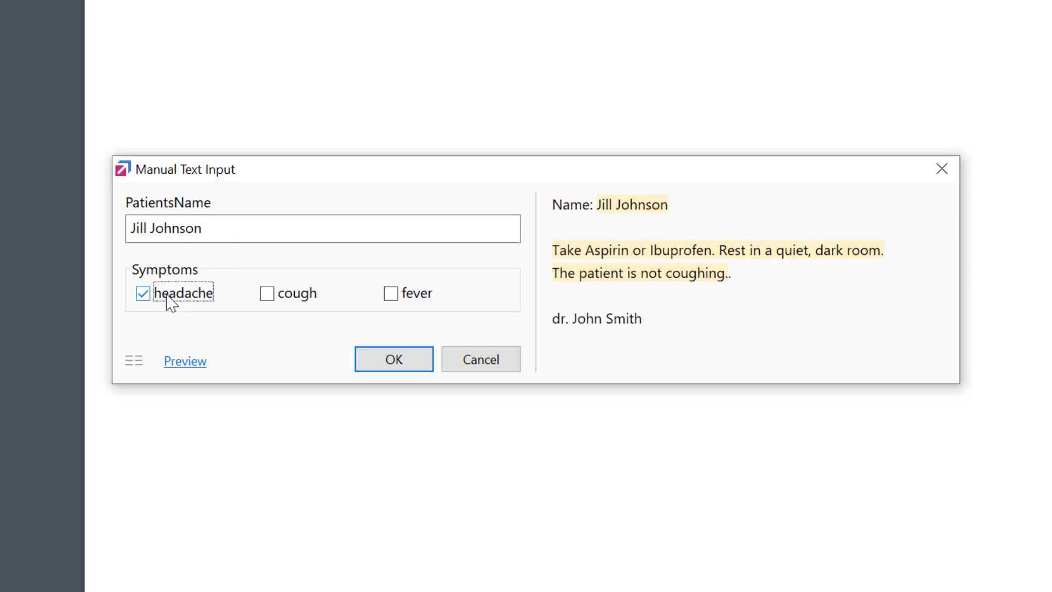
{"action": "left_click", "coordinate": [427, 303]}
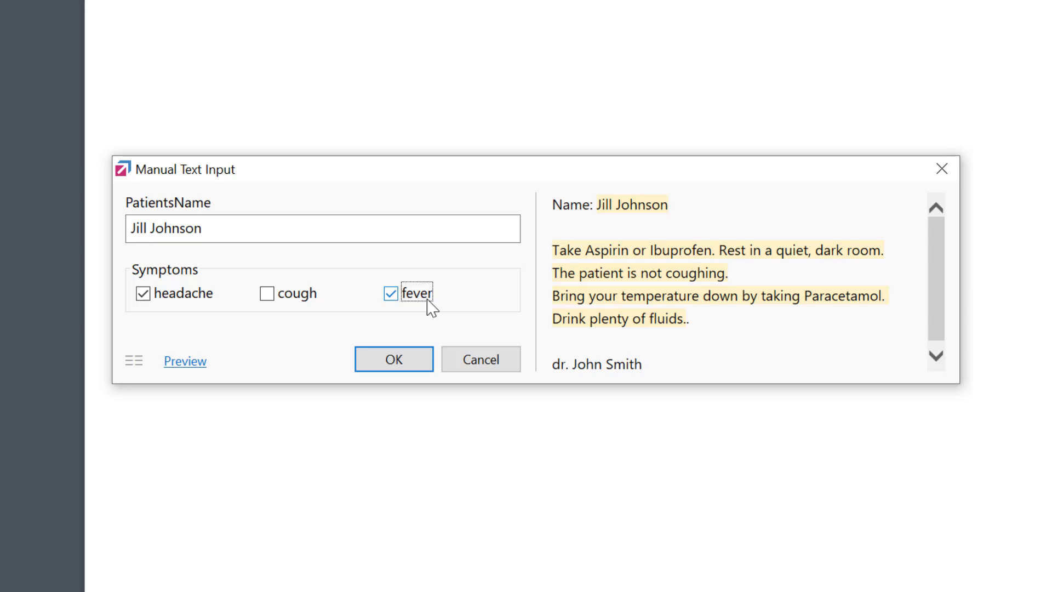
{"action": "left_click", "coordinate": [395, 360]}
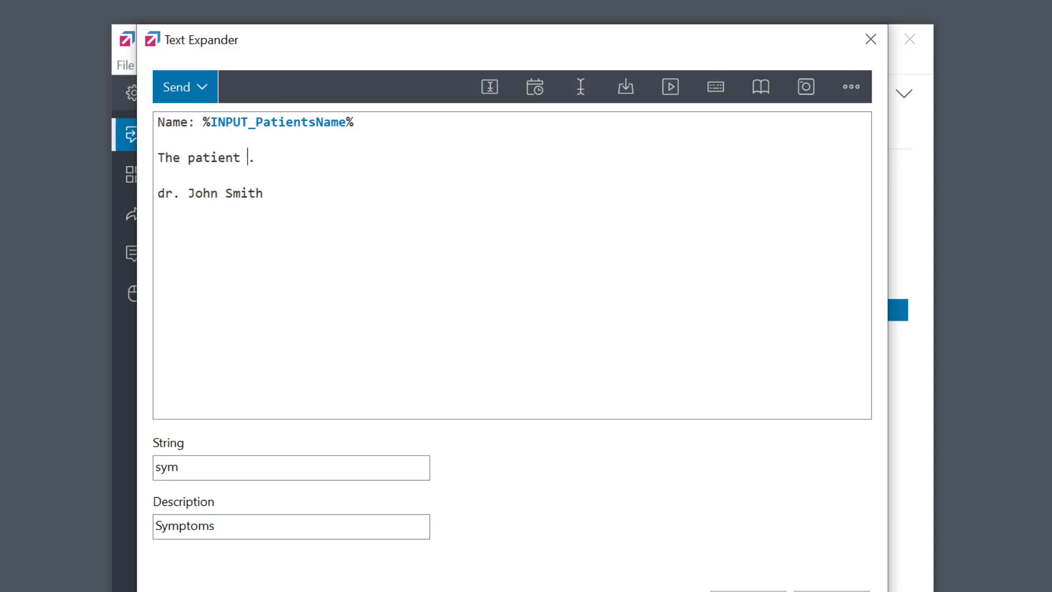
Add a Grid Check user input field to the Symptoms phrase from the User Input dropdown
{"action": "left_click", "coordinate": [491, 95]}
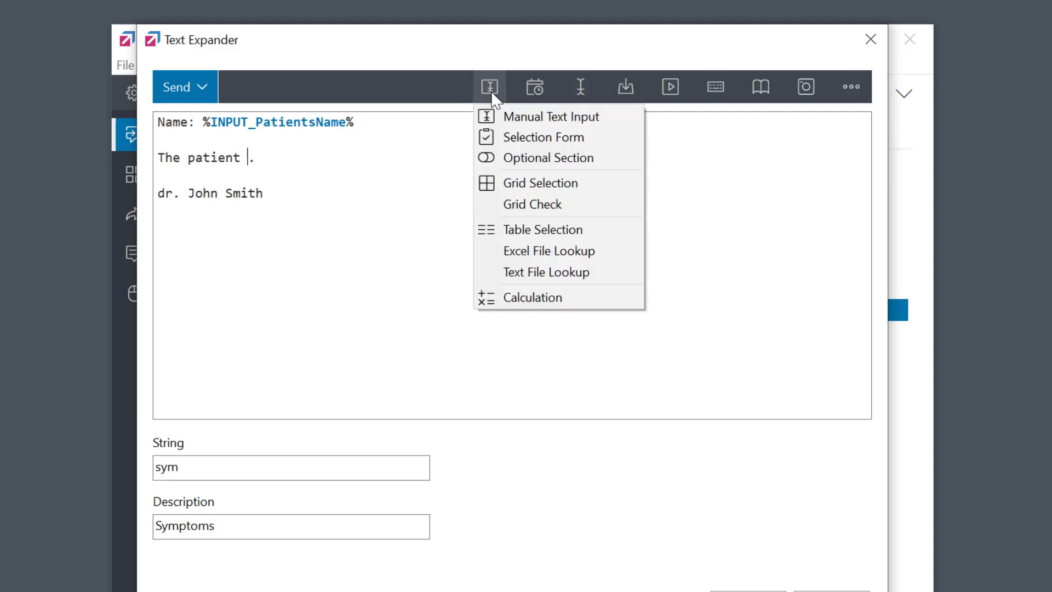
{"action": "left_click", "coordinate": [546, 213]}
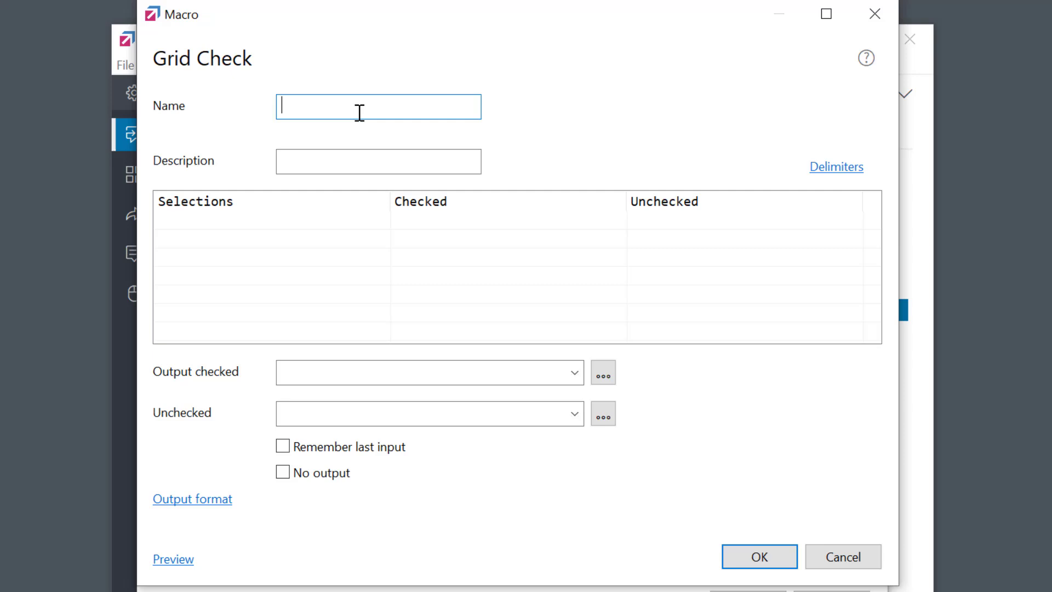
Name the Grid Check 'Symptoms' and add headache as its first selection
{"action": "type", "text": "Symptoms"}
{"action": "double_click", "coordinate": [205, 219]}
{"action": "type", "text": "he"}
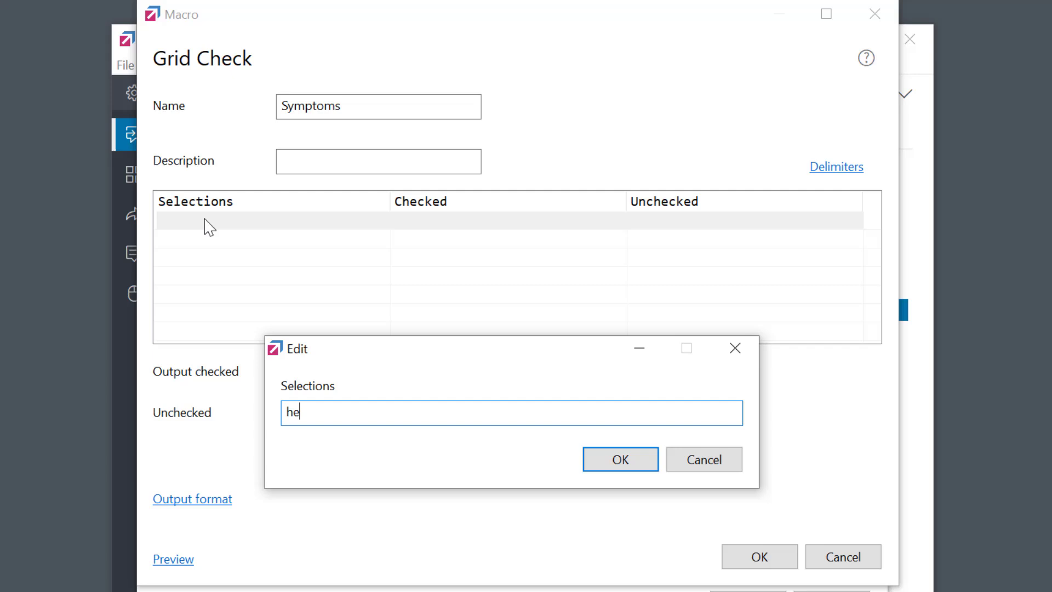
{"action": "type", "text": "adache"}
{"action": "left_click", "coordinate": [605, 462]}
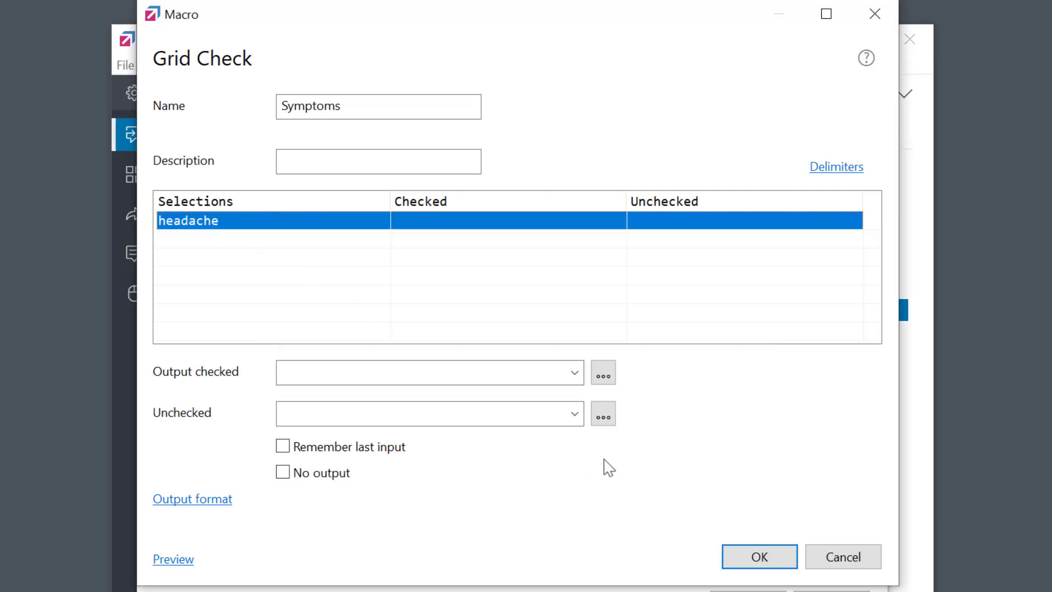
Add cough and fever as the second and third selections
{"action": "double_click", "coordinate": [200, 246]}
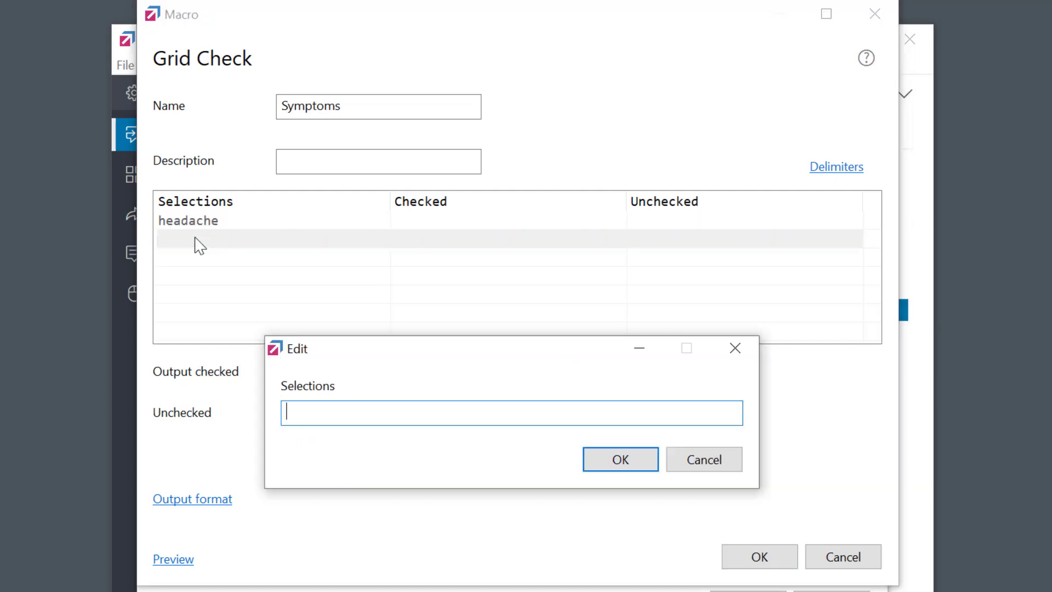
{"action": "type", "text": "cough"}
{"action": "key", "text": "Return"}
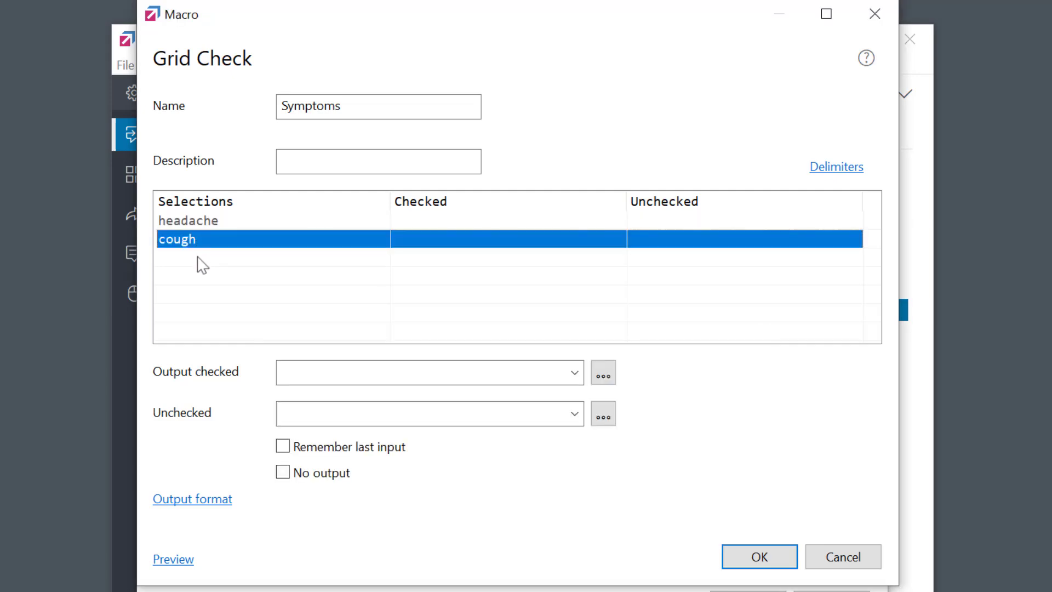
{"action": "double_click", "coordinate": [202, 265]}
{"action": "type", "text": "fever"}
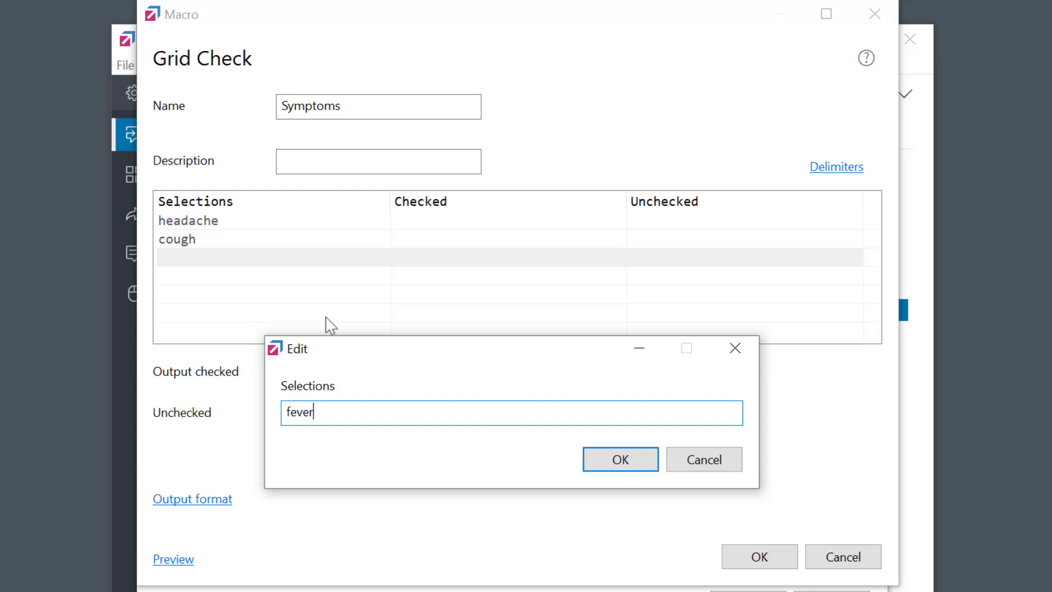
{"action": "left_click", "coordinate": [635, 463]}
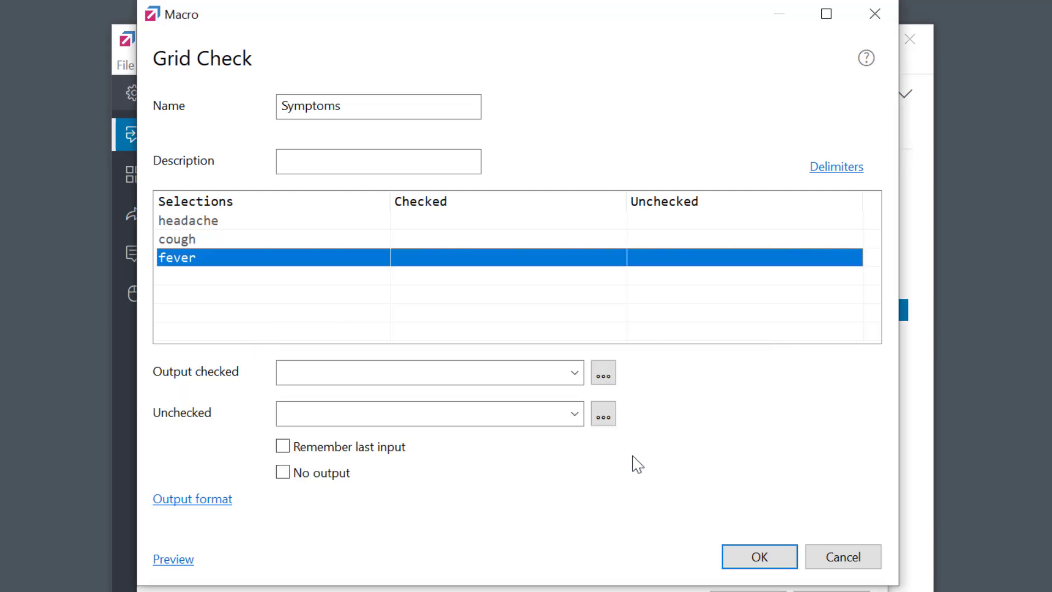
Output checked symptoms as <SELECTION> and preview with headache, cough and fever all ticked
{"action": "left_click", "coordinate": [574, 373]}
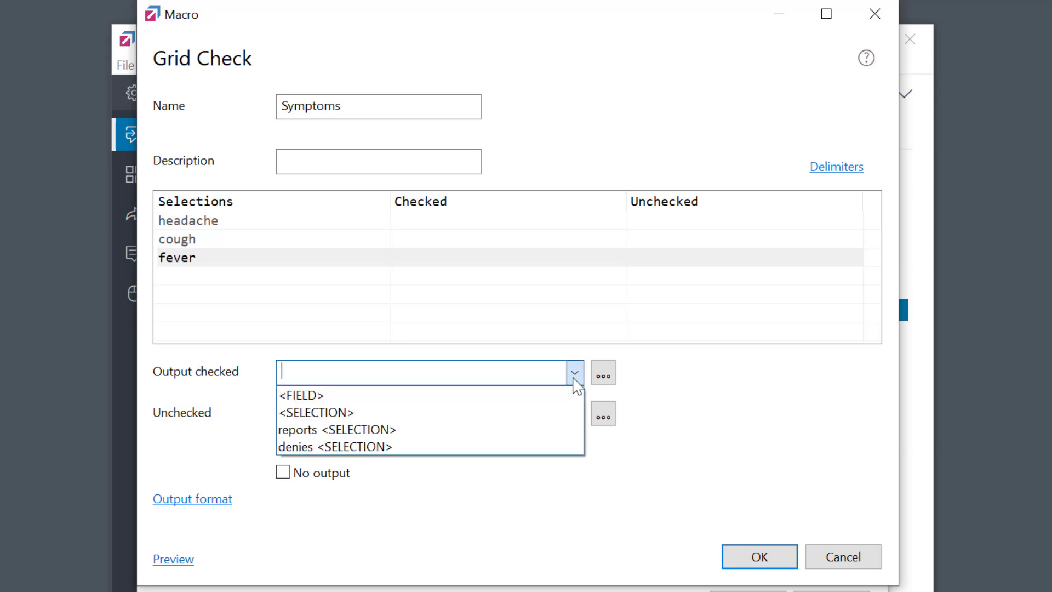
{"action": "left_click", "coordinate": [500, 415]}
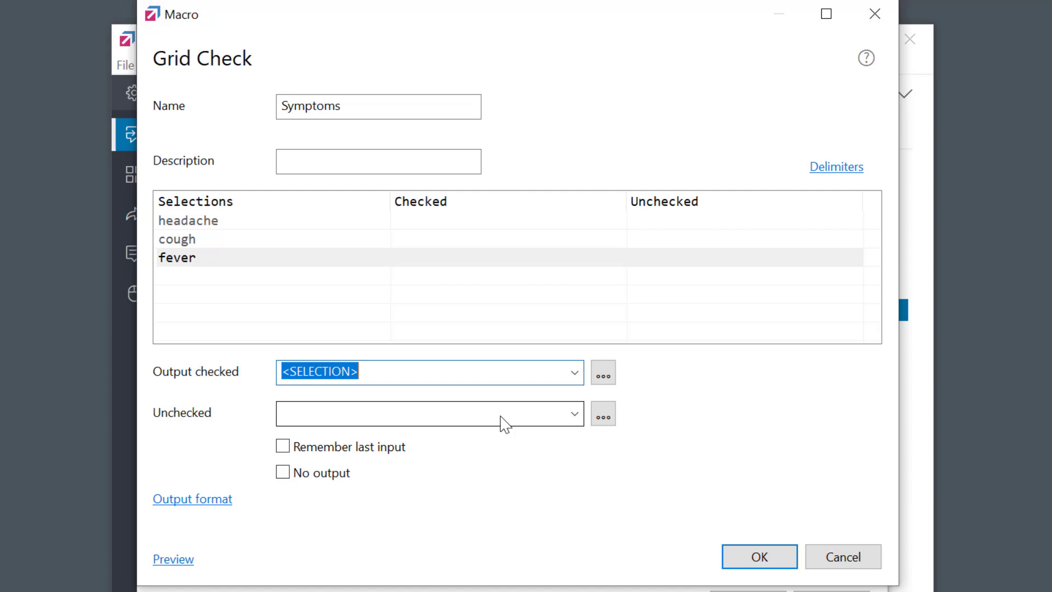
{"action": "left_click", "coordinate": [170, 561]}
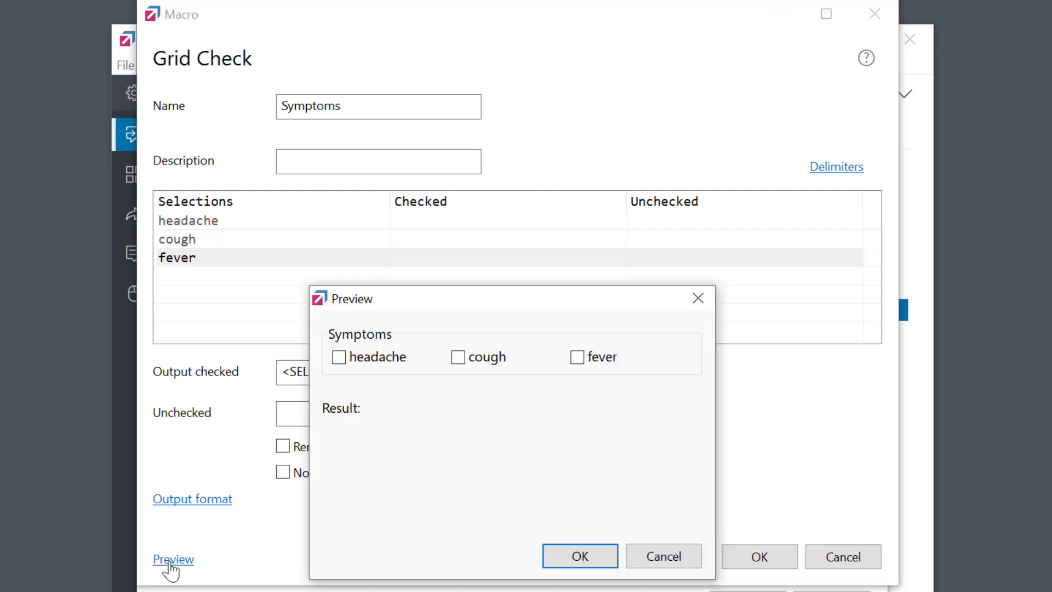
{"action": "left_click", "coordinate": [339, 359]}
{"action": "left_click", "coordinate": [458, 359]}
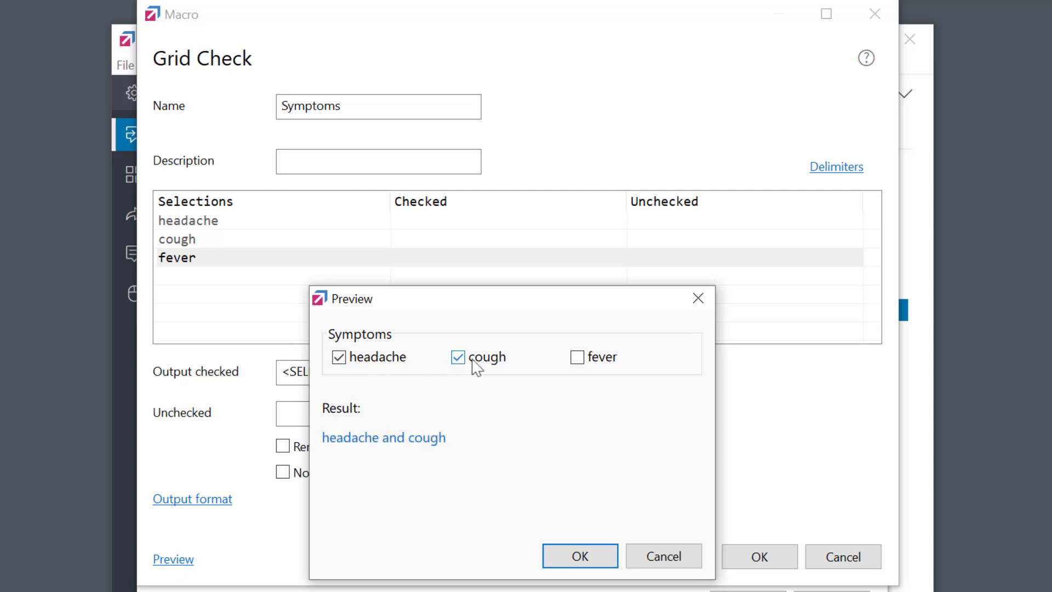
{"action": "left_click", "coordinate": [581, 362]}
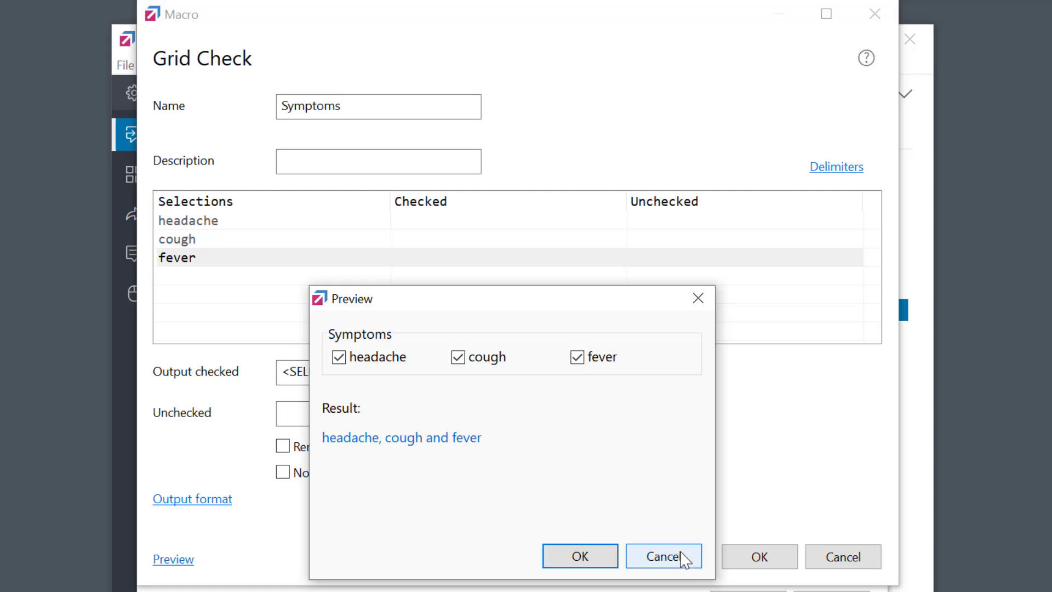
{"action": "left_click", "coordinate": [662, 556]}
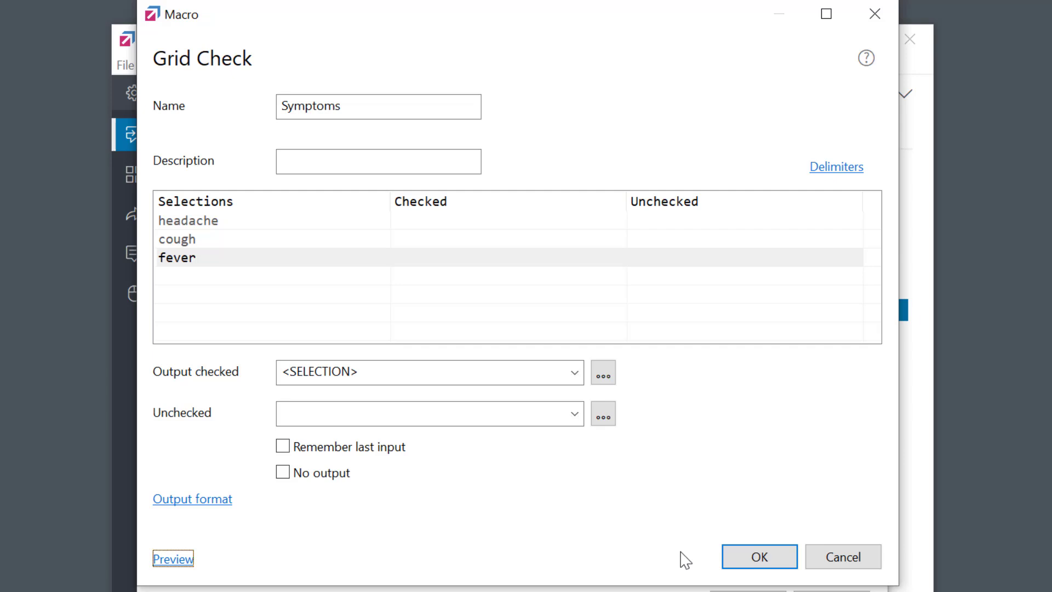
Change the checked output to 'reports <SELECTION>'
{"action": "left_click", "coordinate": [282, 372]}
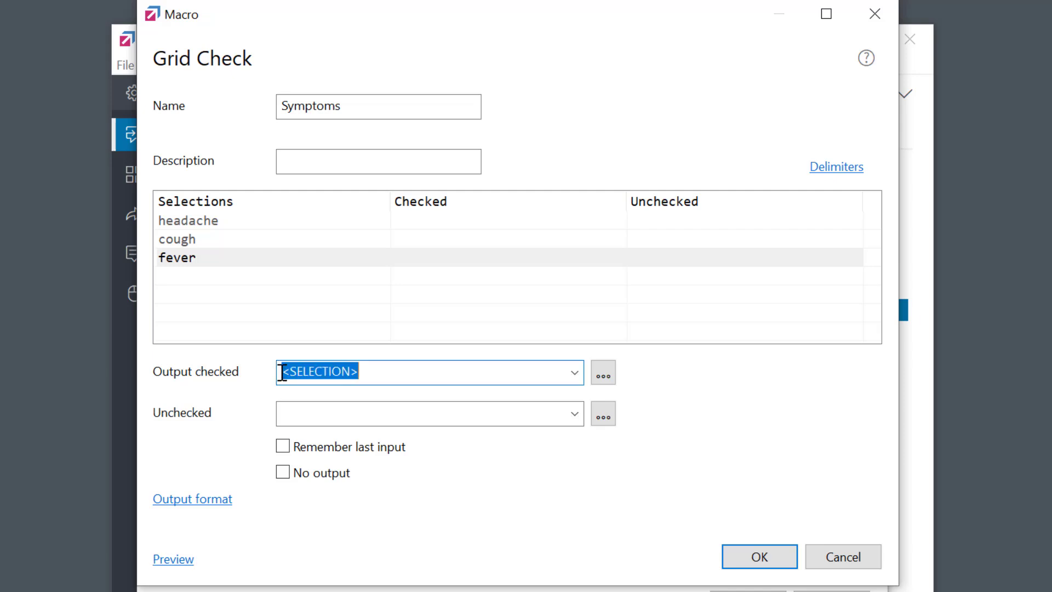
{"action": "left_click", "coordinate": [282, 372]}
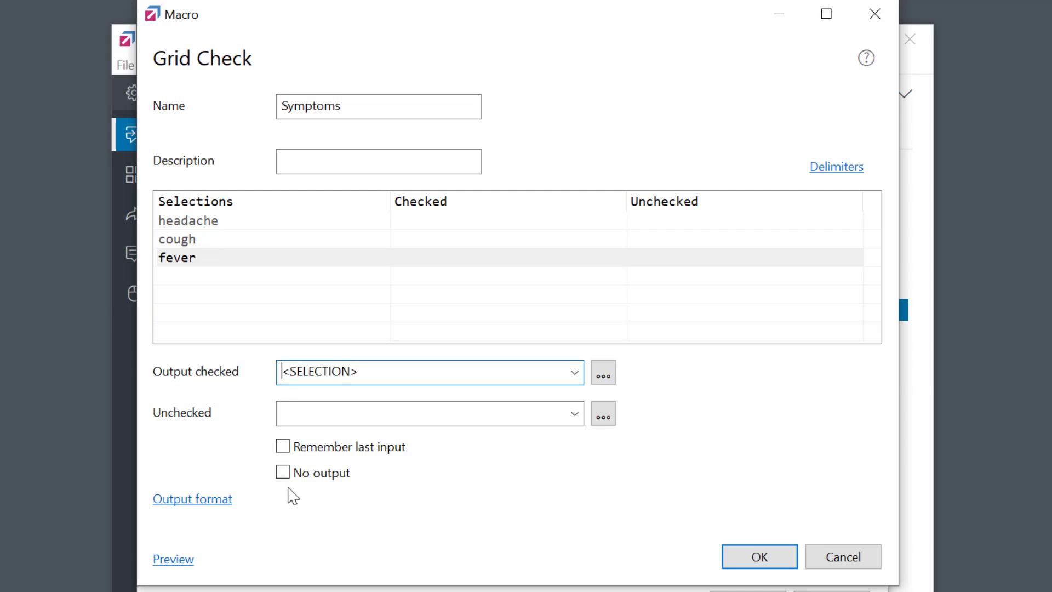
{"action": "type", "text": "reports"}
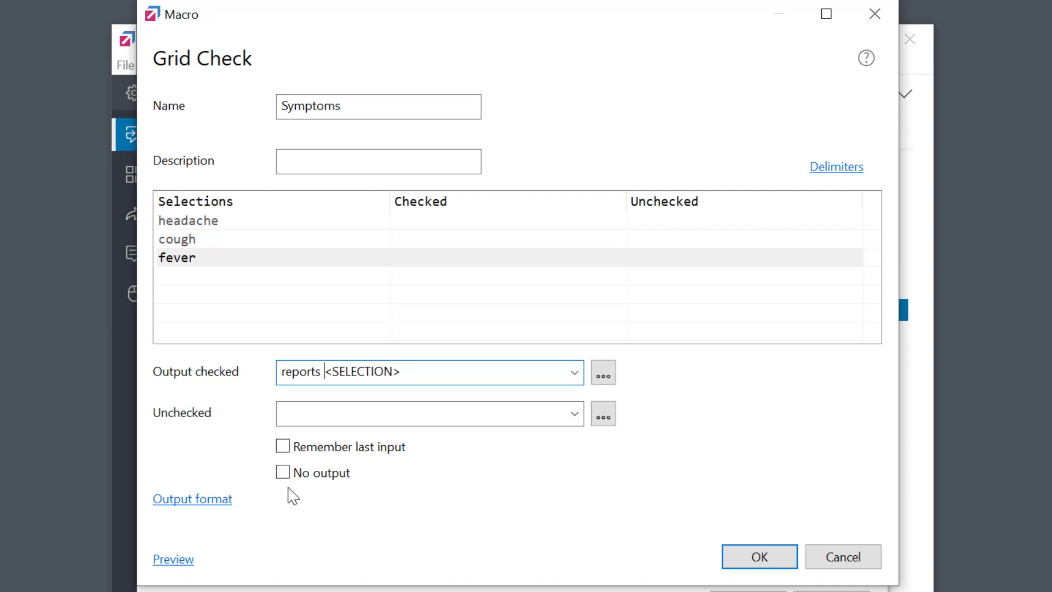
Set the unchecked output to 'denies <SELECTION>', inserting the placeholder from the list
{"action": "left_click", "coordinate": [319, 409]}
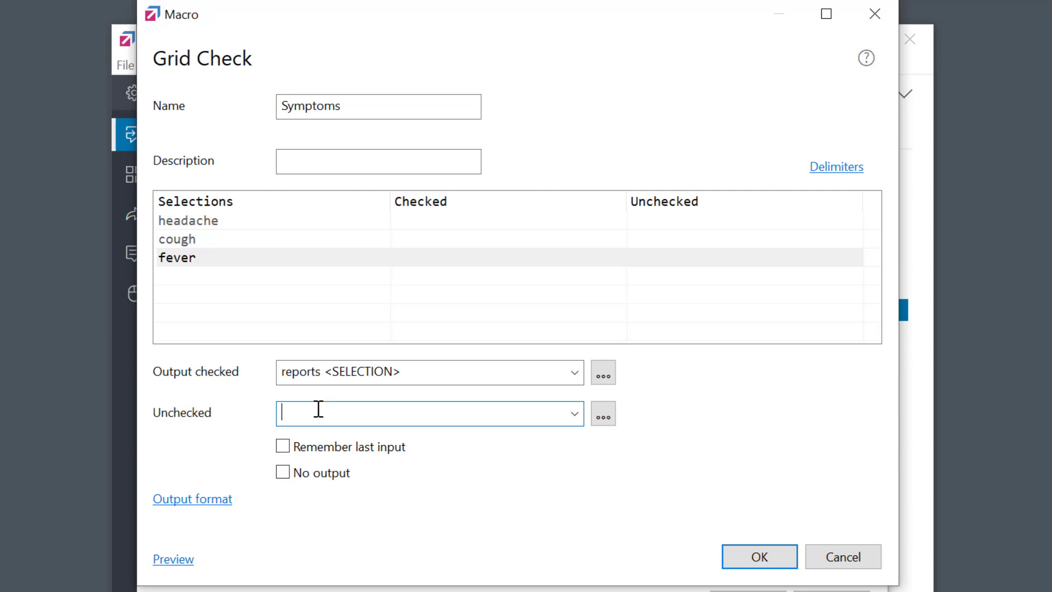
{"action": "type", "text": "denies"}
{"action": "left_click", "coordinate": [603, 419]}
{"action": "left_click", "coordinate": [625, 459]}
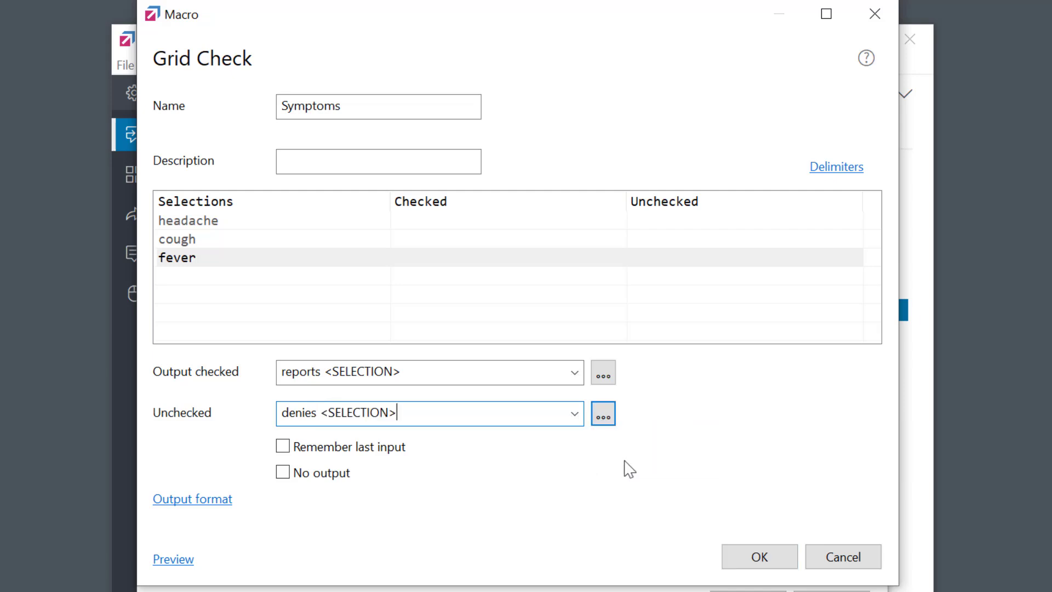
{"action": "left_click", "coordinate": [174, 560]}
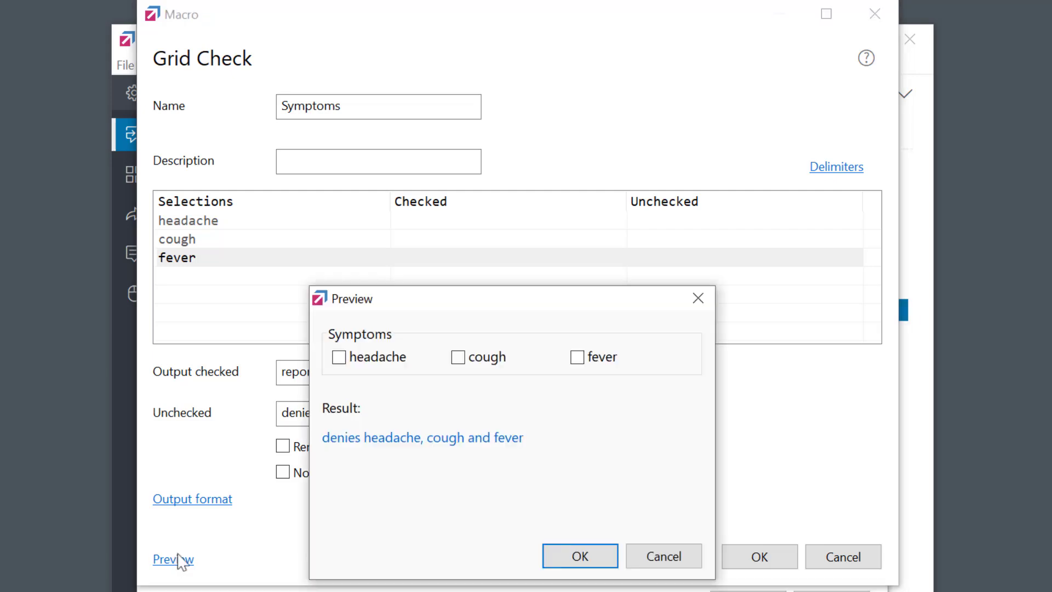
{"action": "left_click", "coordinate": [343, 359]}
{"action": "left_click", "coordinate": [459, 366]}
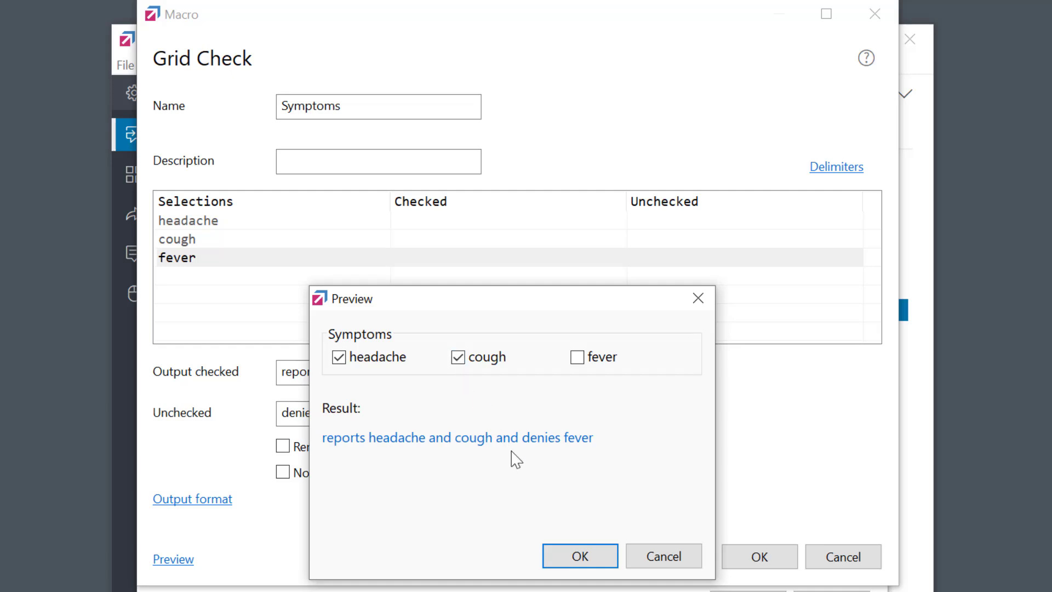
{"action": "left_click", "coordinate": [669, 557]}
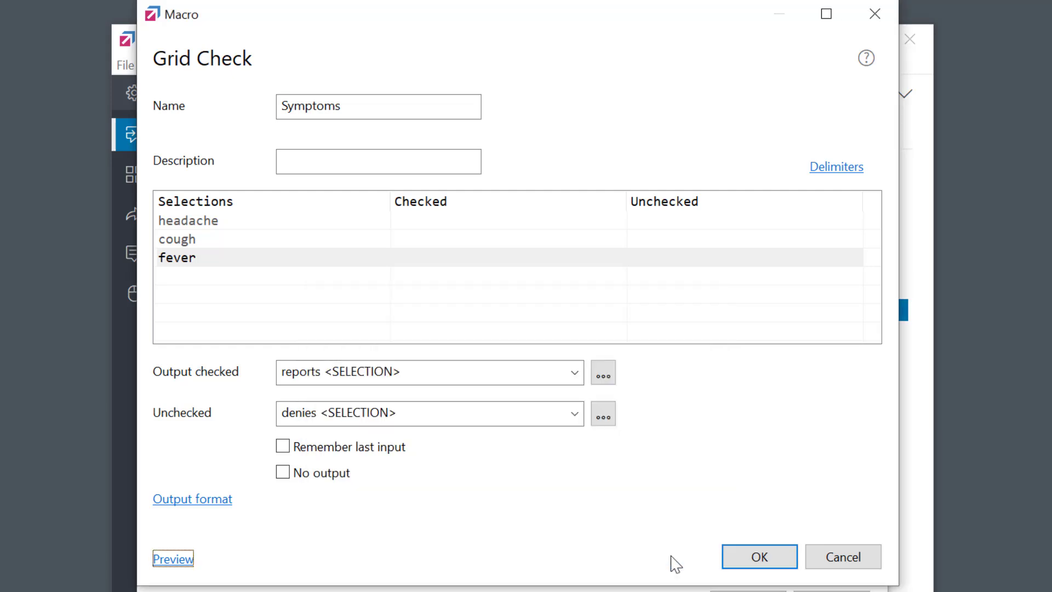
Replace the Column Delimiter (Last) 'and' with 'but' in the Delimiters settings
{"action": "left_click", "coordinate": [836, 167]}
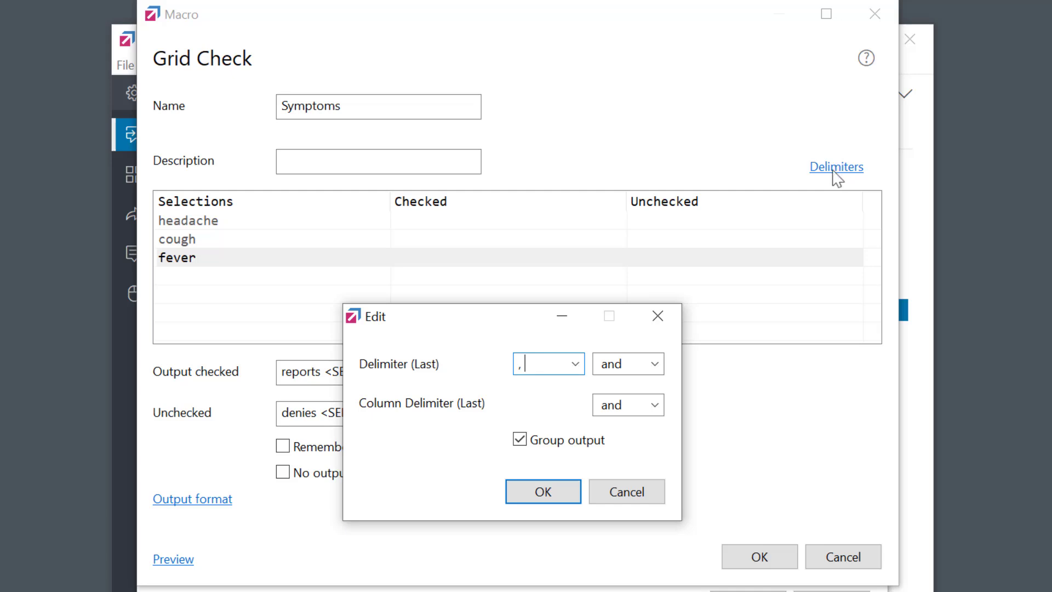
{"action": "left_click", "coordinate": [638, 404]}
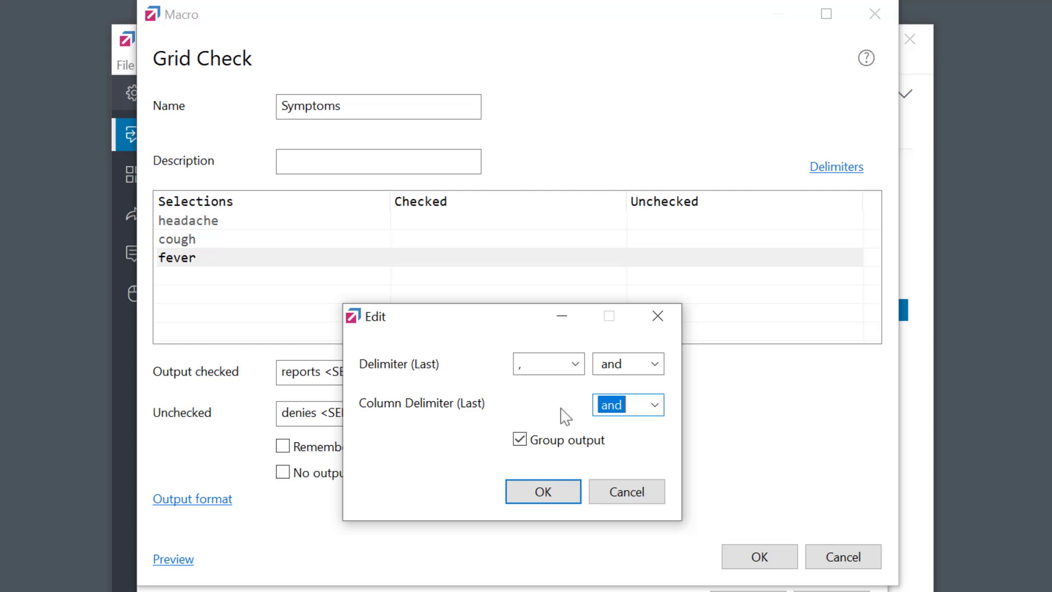
{"action": "key", "text": "BackSpace"}
{"action": "type", "text": "but"}
{"action": "left_click", "coordinate": [543, 492]}
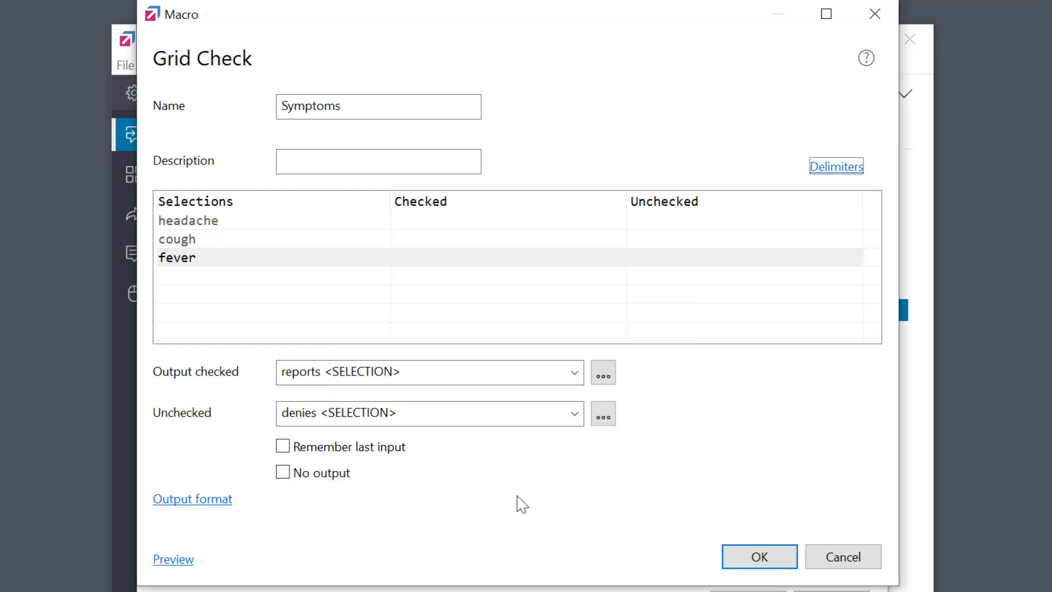
Preview the Symptoms output with headache and cough checked, then cancel
{"action": "left_click", "coordinate": [172, 560]}
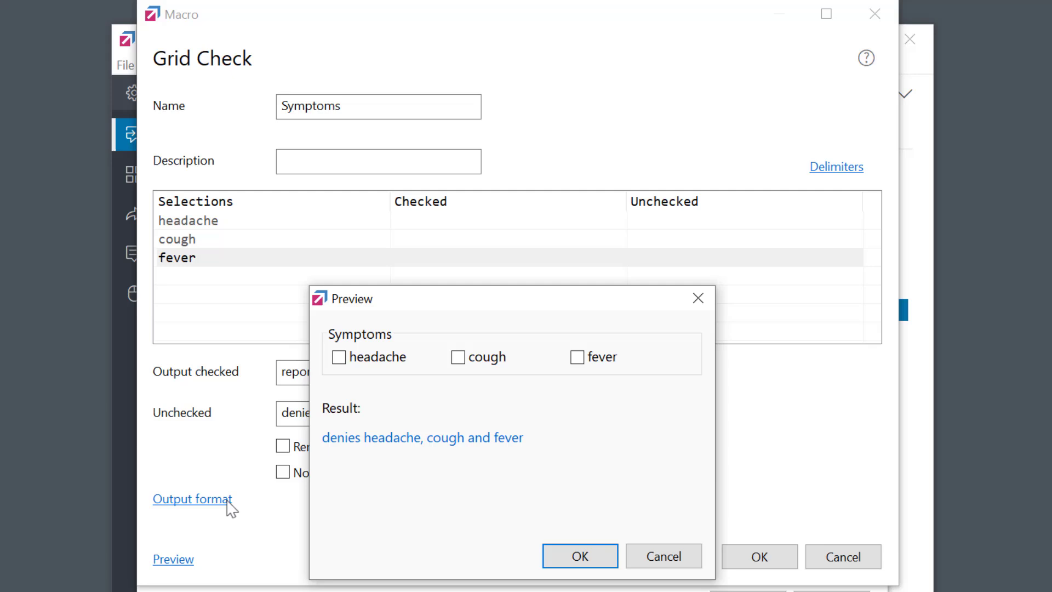
{"action": "left_click", "coordinate": [363, 359]}
{"action": "left_click", "coordinate": [480, 360]}
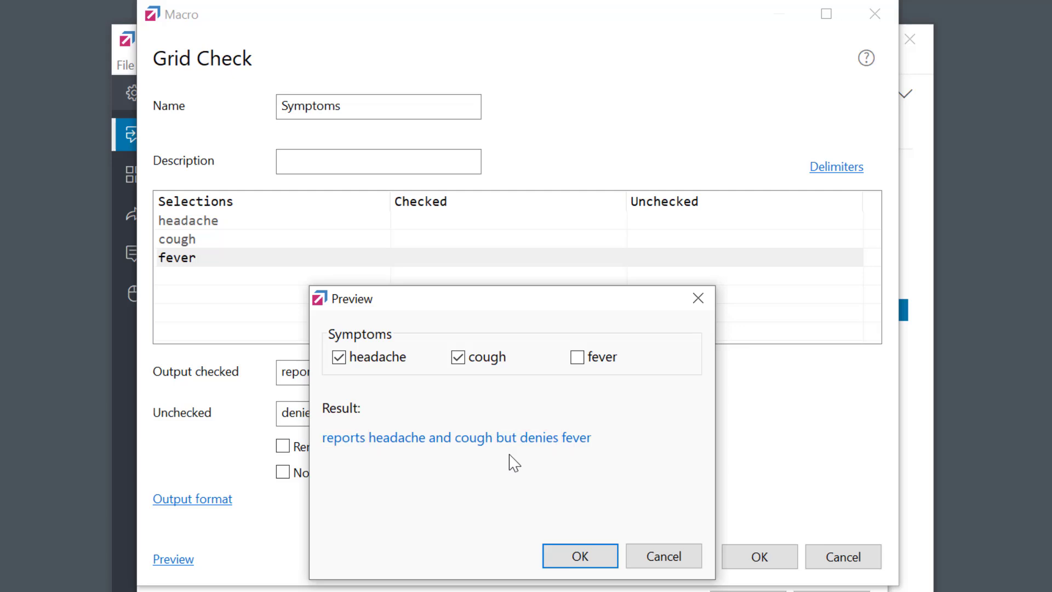
{"action": "left_click", "coordinate": [670, 562]}
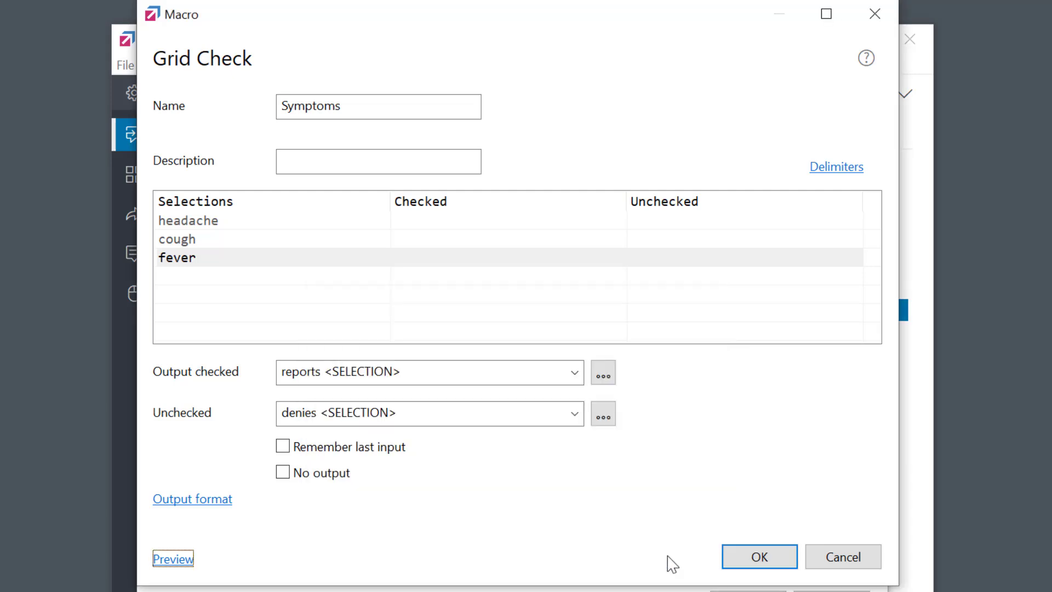
Uncheck Group output in the Delimiters settings
{"action": "left_click", "coordinate": [850, 174]}
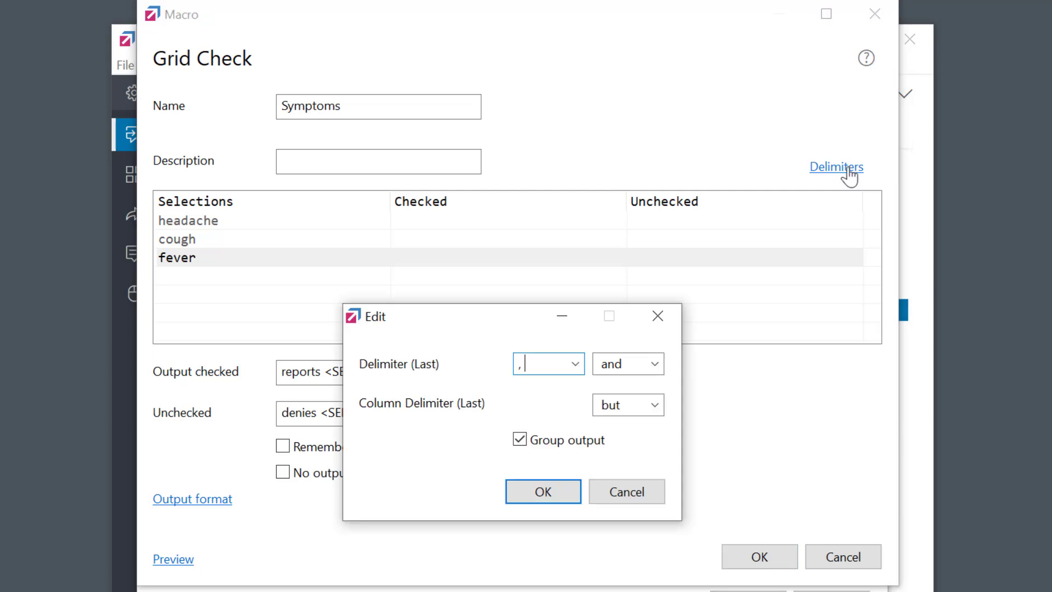
{"action": "left_click", "coordinate": [524, 442]}
{"action": "left_click", "coordinate": [547, 493]}
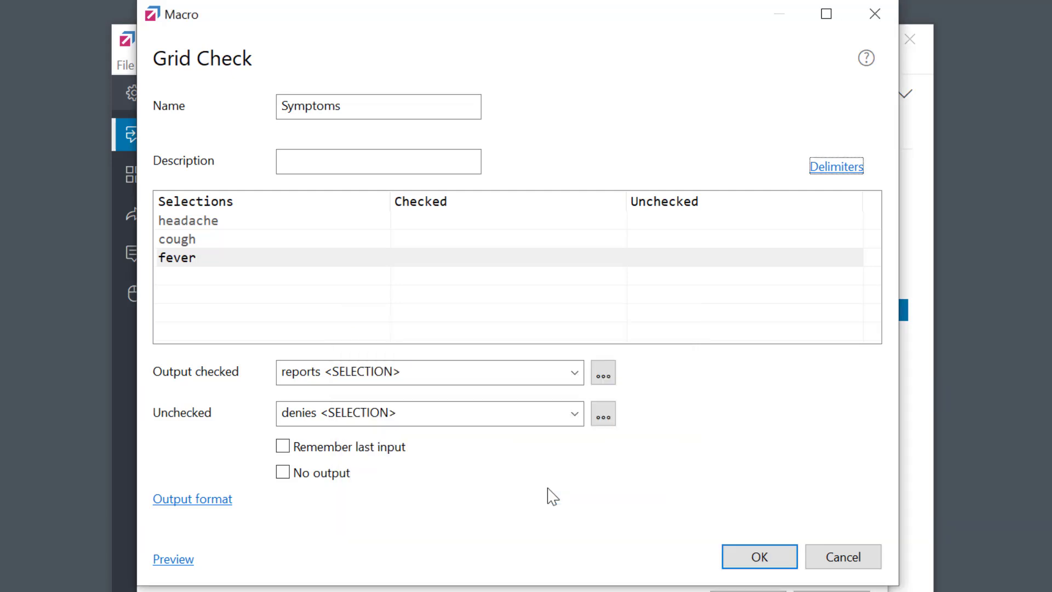
Preview the ungrouped Symptoms output with headache and cough checked
{"action": "left_click", "coordinate": [172, 562]}
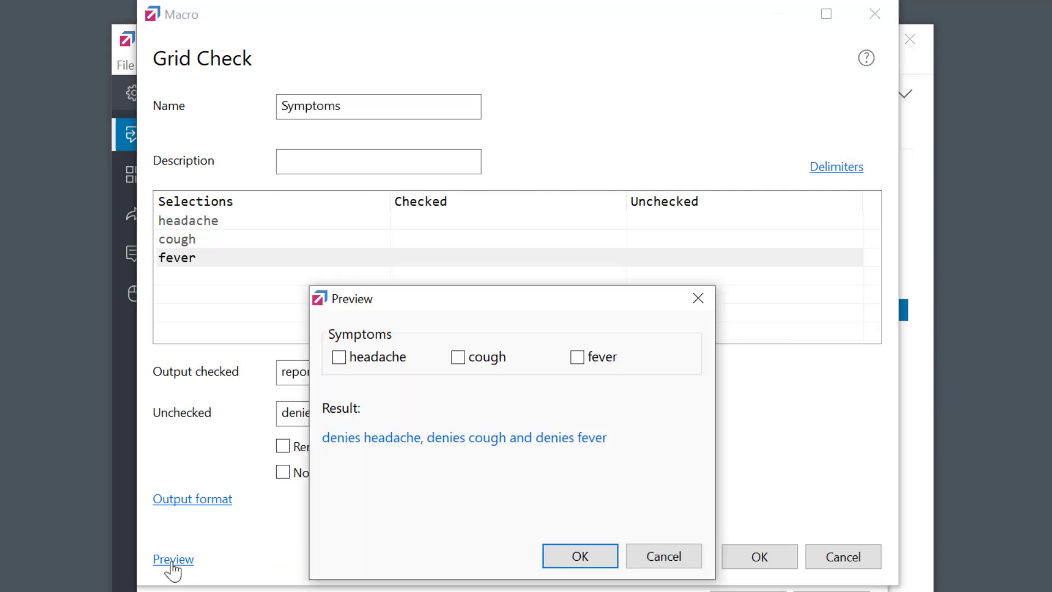
{"action": "left_click", "coordinate": [382, 359]}
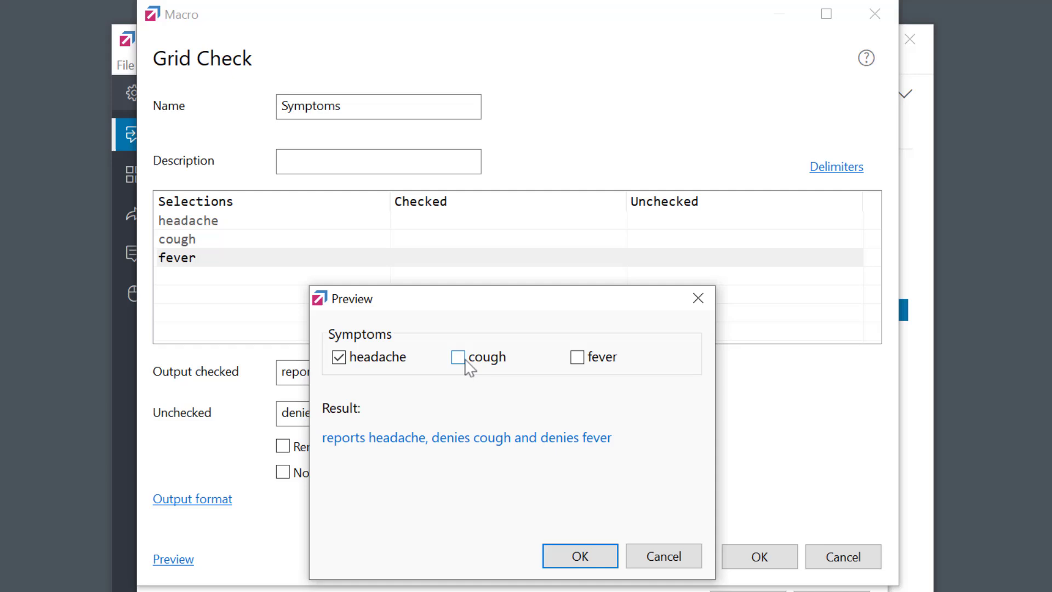
{"action": "left_click", "coordinate": [488, 360]}
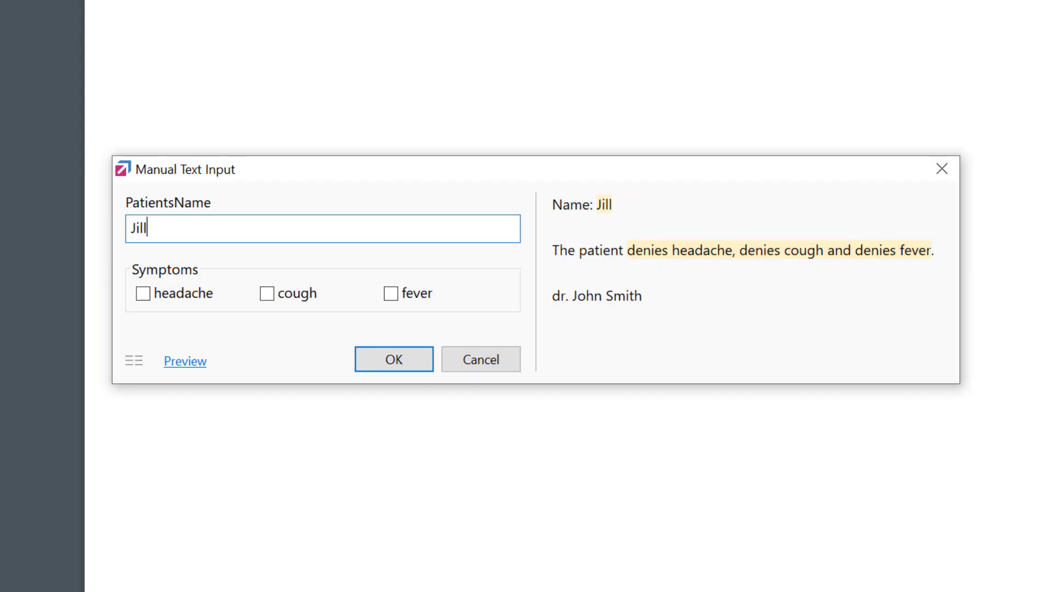
Enter the patient's name, tick headache and cough, and insert the composed report
{"action": "type", "text": "ohnson"}
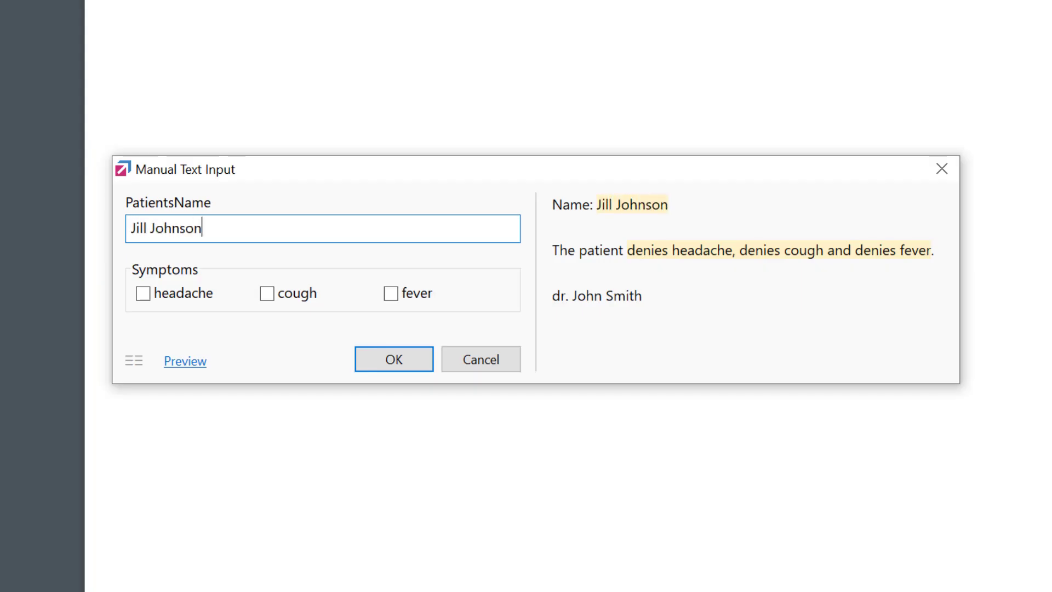
{"action": "left_click", "coordinate": [188, 297]}
{"action": "left_click", "coordinate": [301, 300]}
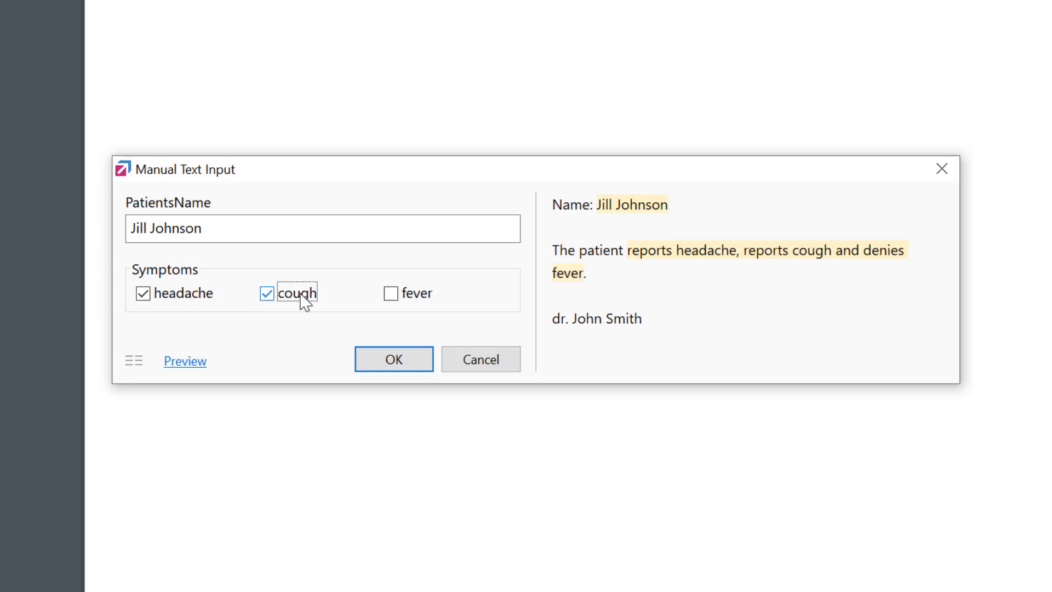
{"action": "left_click", "coordinate": [383, 366]}
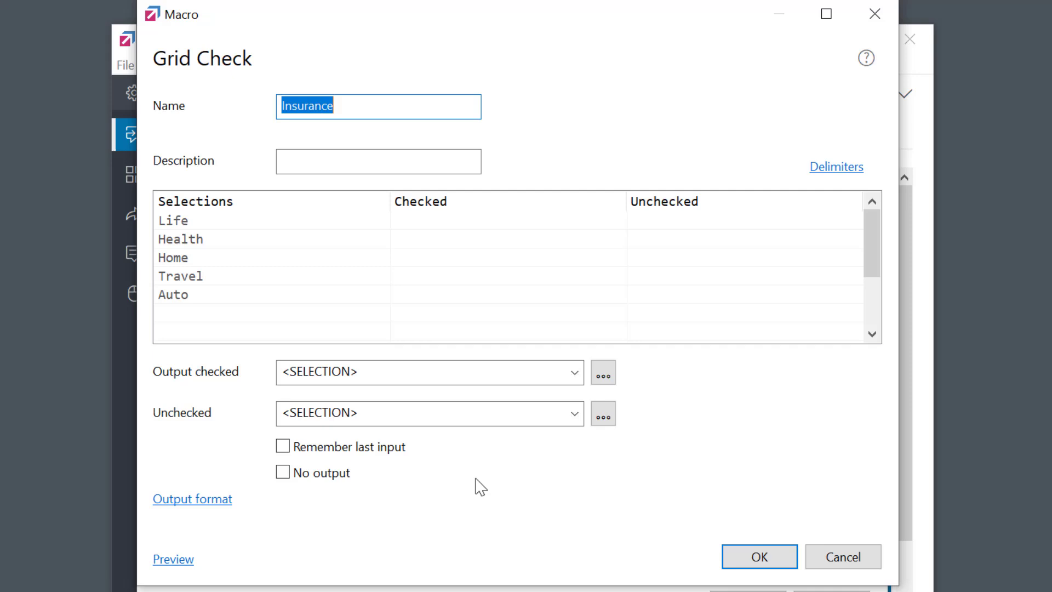
Make the checked output read 'The client holds <SELECTION> insurance policies.'
{"action": "left_click", "coordinate": [284, 371]}
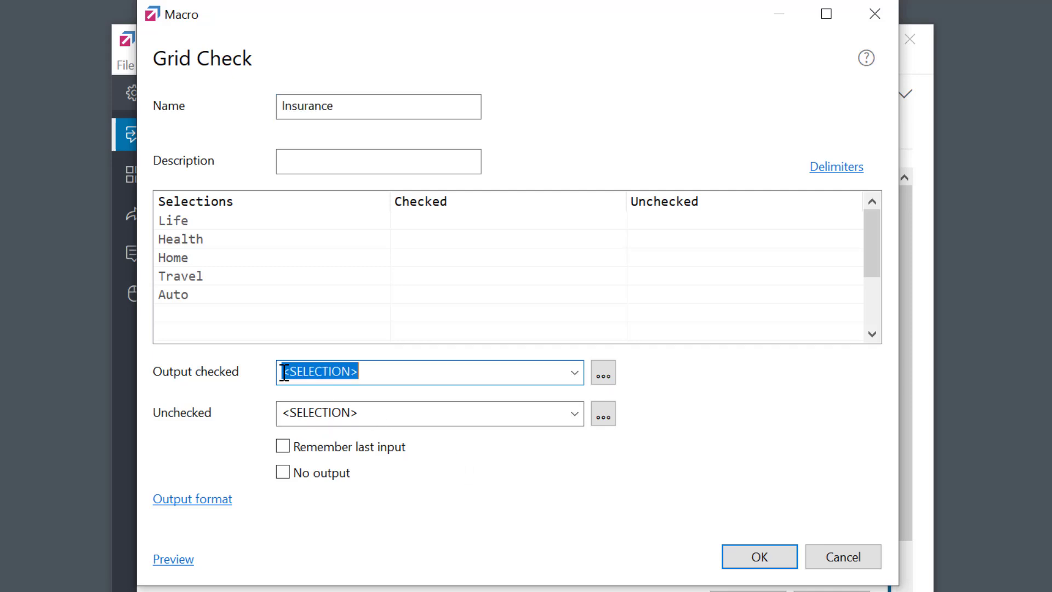
{"action": "left_click", "coordinate": [285, 372]}
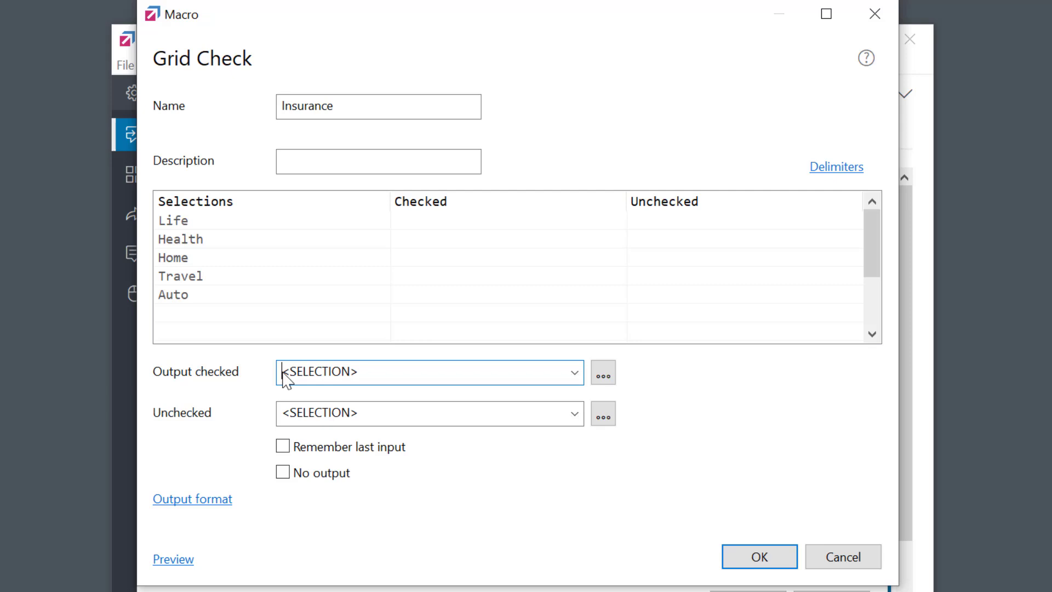
{"action": "type", "text": "The clien"}
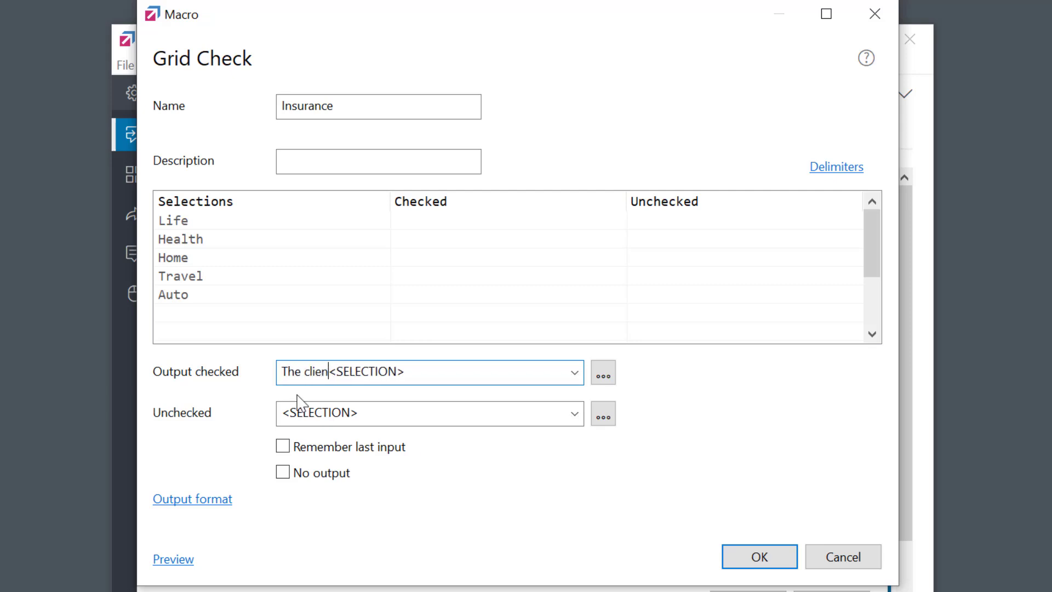
{"action": "type", "text": "t holds"}
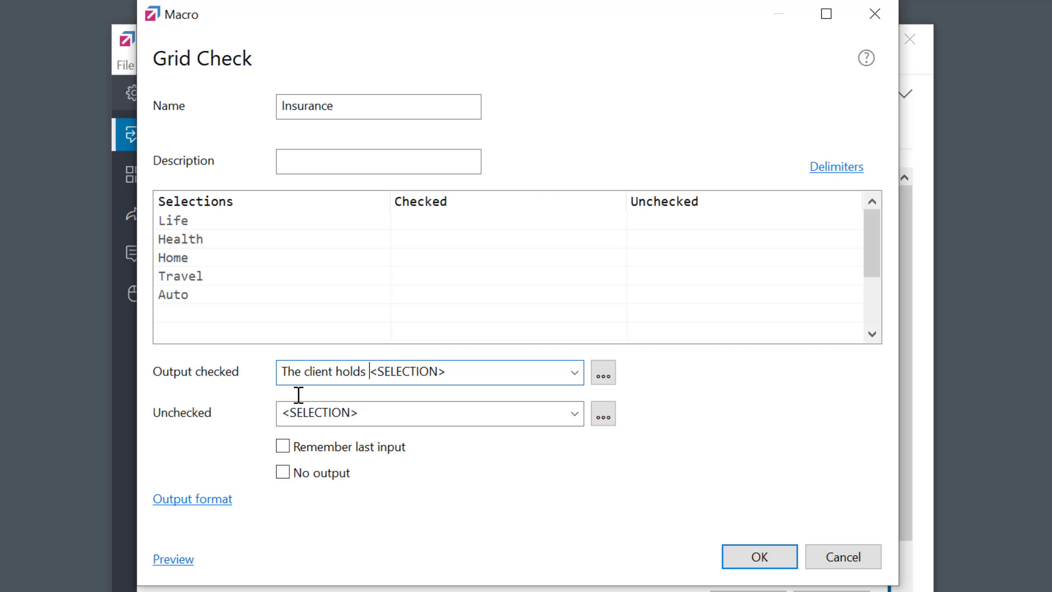
{"action": "left_click", "coordinate": [446, 370]}
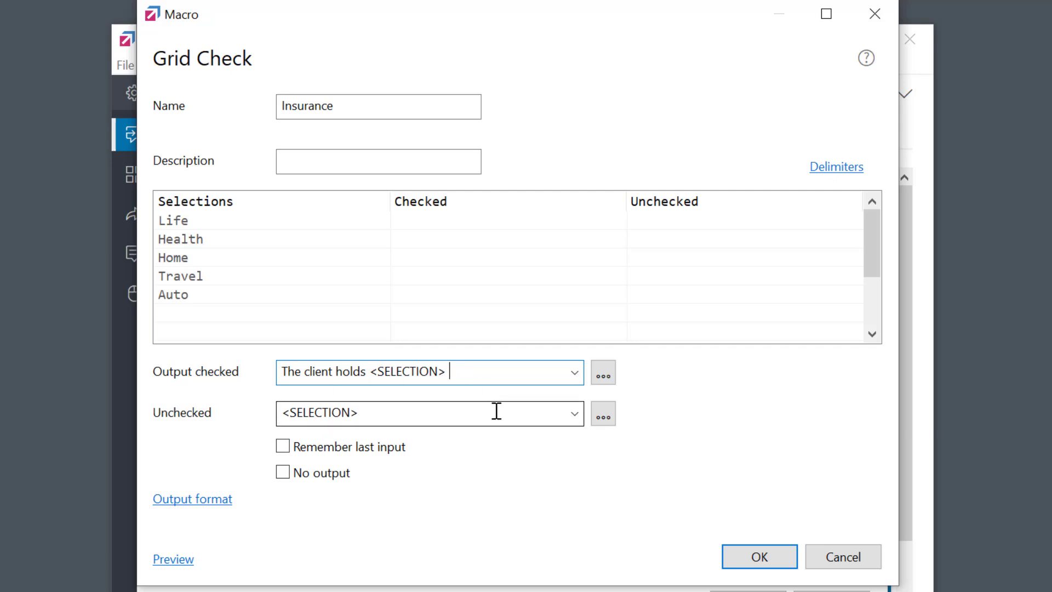
{"action": "type", "text": "insurance policies"}
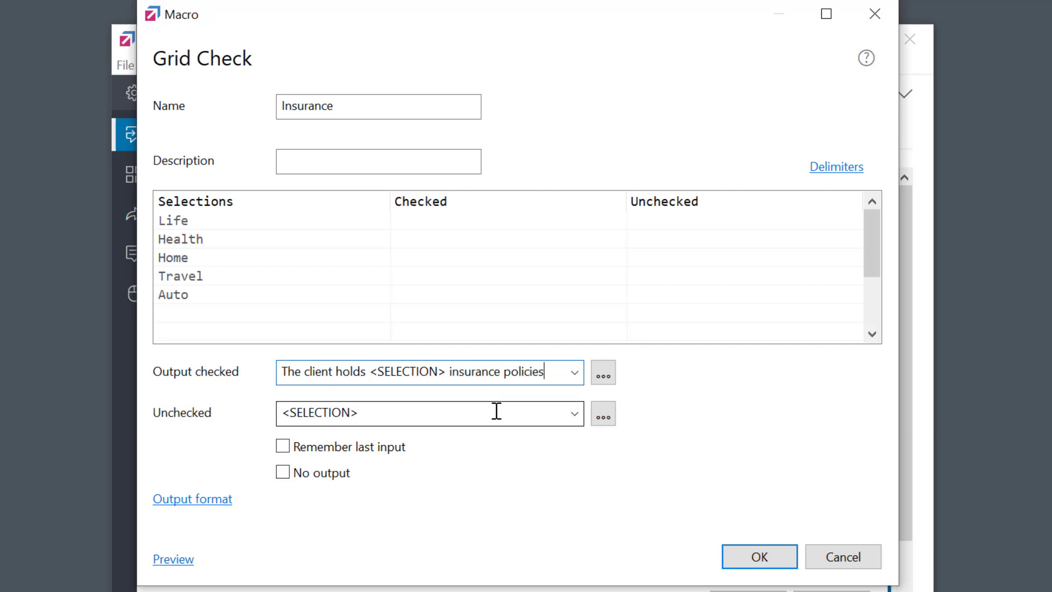
{"action": "type", "text": "."}
Make the unchecked output read 'The client does not hold <SELECTION> policies.'
{"action": "left_click", "coordinate": [285, 414]}
{"action": "left_click", "coordinate": [285, 414]}
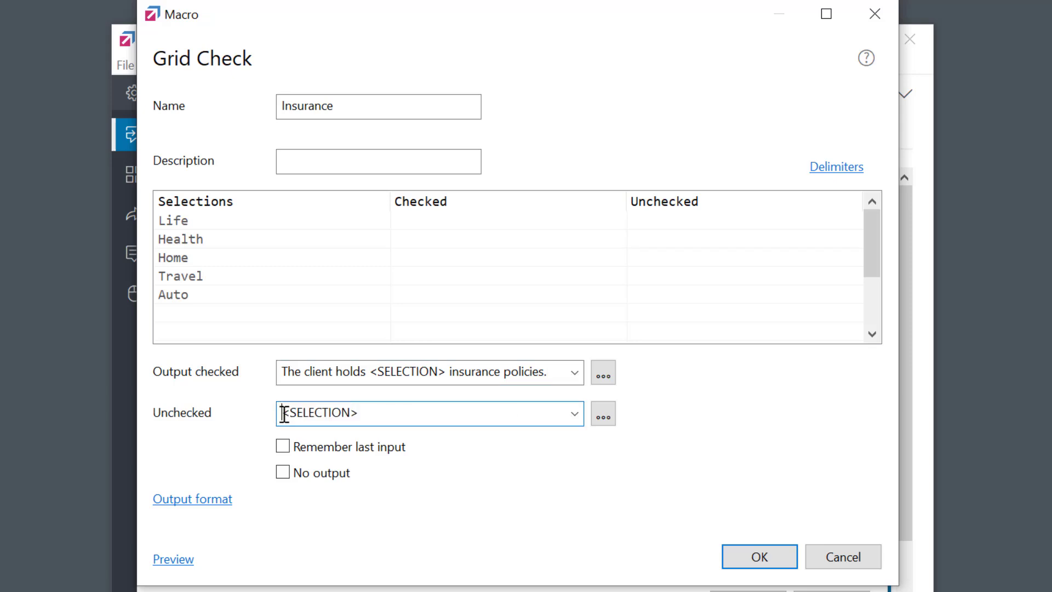
{"action": "type", "text": "The client does not ho"}
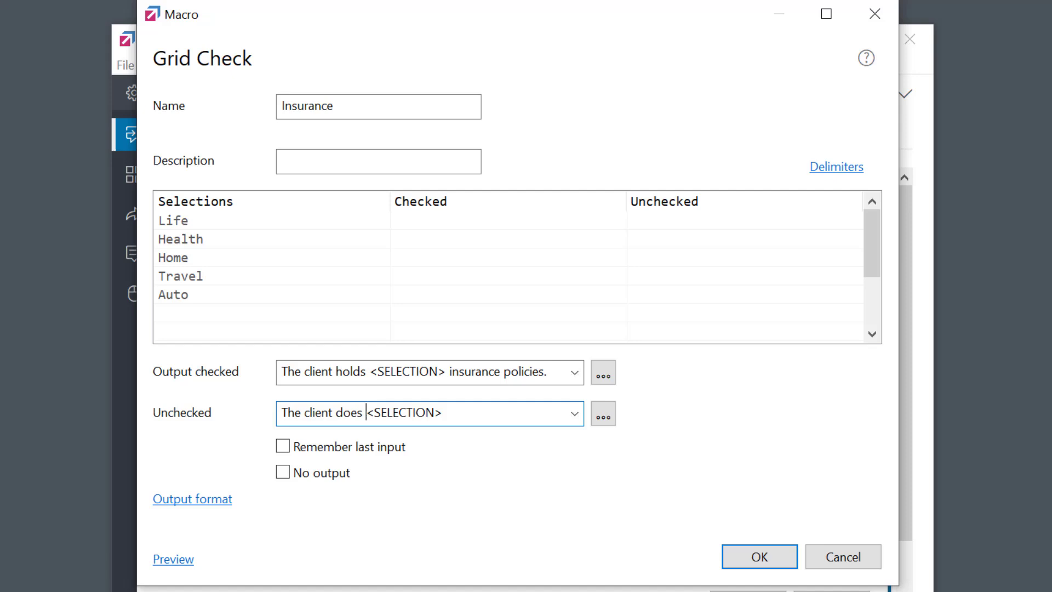
{"action": "type", "text": "ld"}
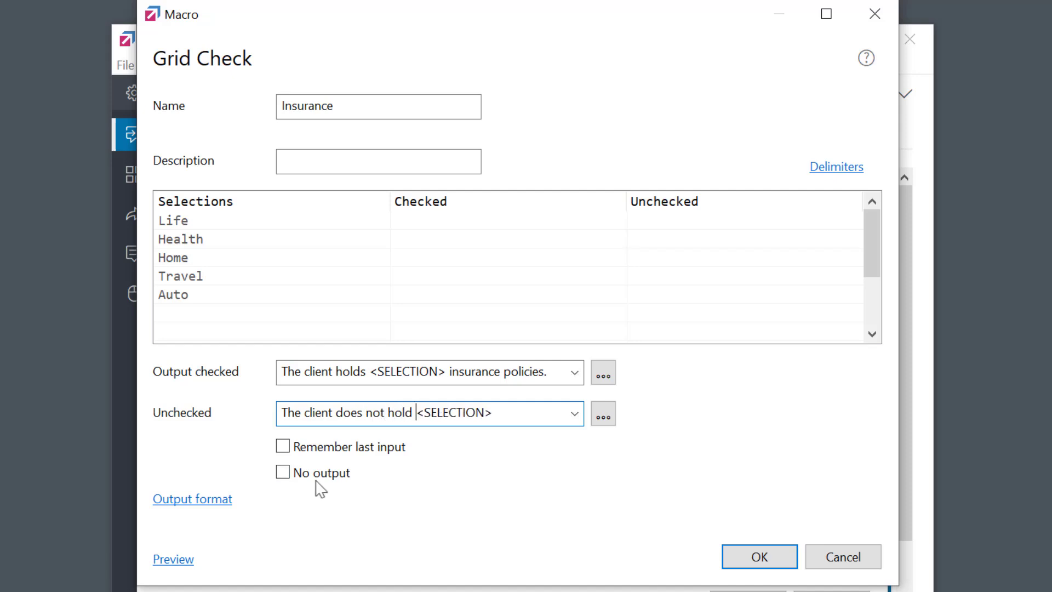
{"action": "left_click", "coordinate": [502, 411]}
{"action": "type", "text": "policies."}
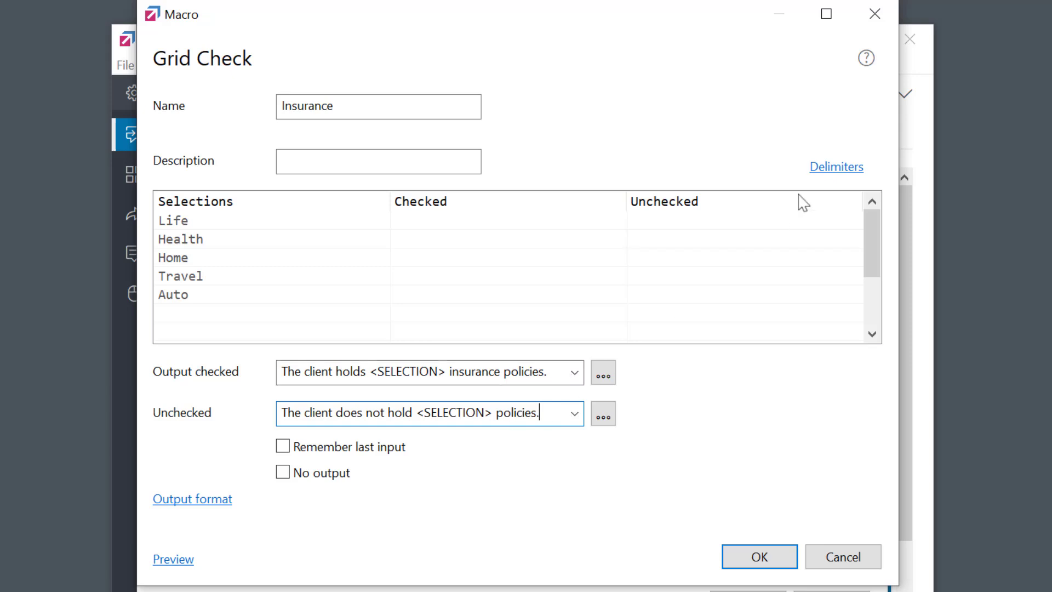
Delete 'and' from the Insurance Column Delimiter (Last) and confirm the Delimiters settings
{"action": "left_click", "coordinate": [835, 175]}
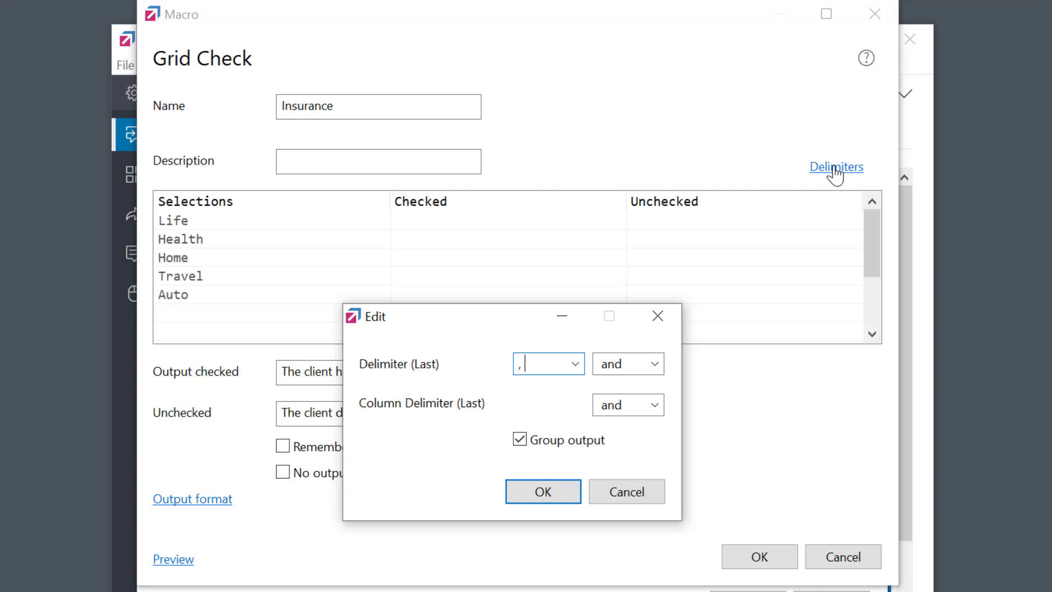
{"action": "left_click", "coordinate": [634, 406]}
{"action": "key", "text": "BackSpace"}
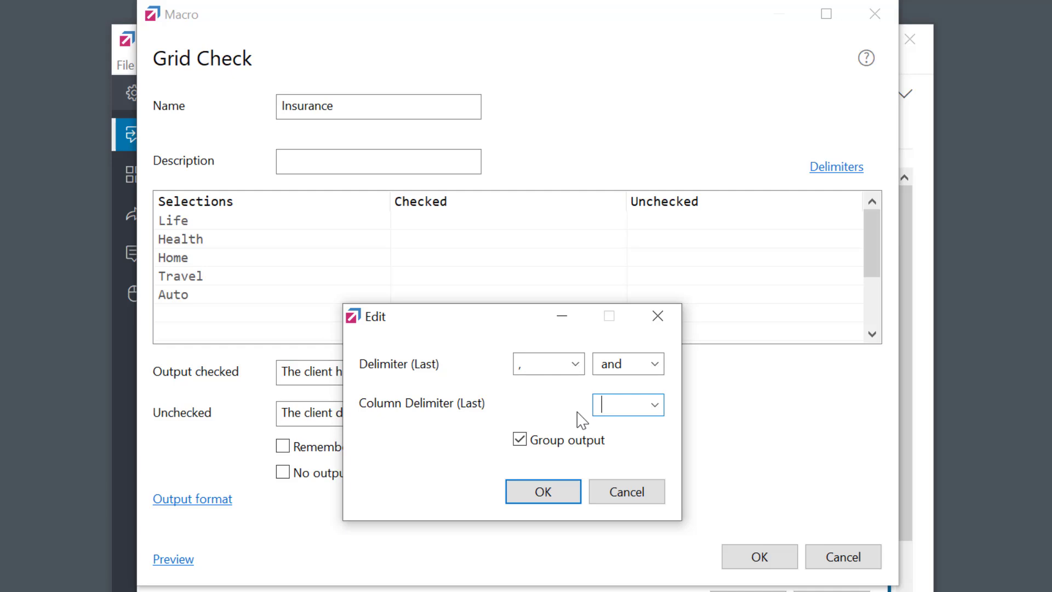
{"action": "left_click", "coordinate": [543, 498]}
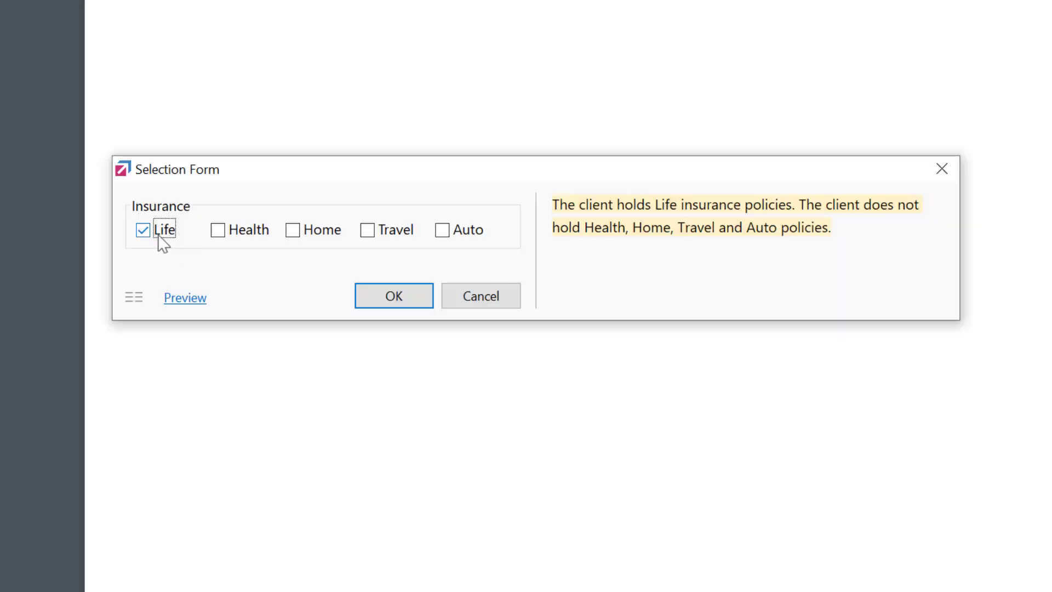
Tick Health and Home in the Insurance form and insert the summary sentences
{"action": "left_click", "coordinate": [229, 232]}
{"action": "left_click", "coordinate": [306, 235]}
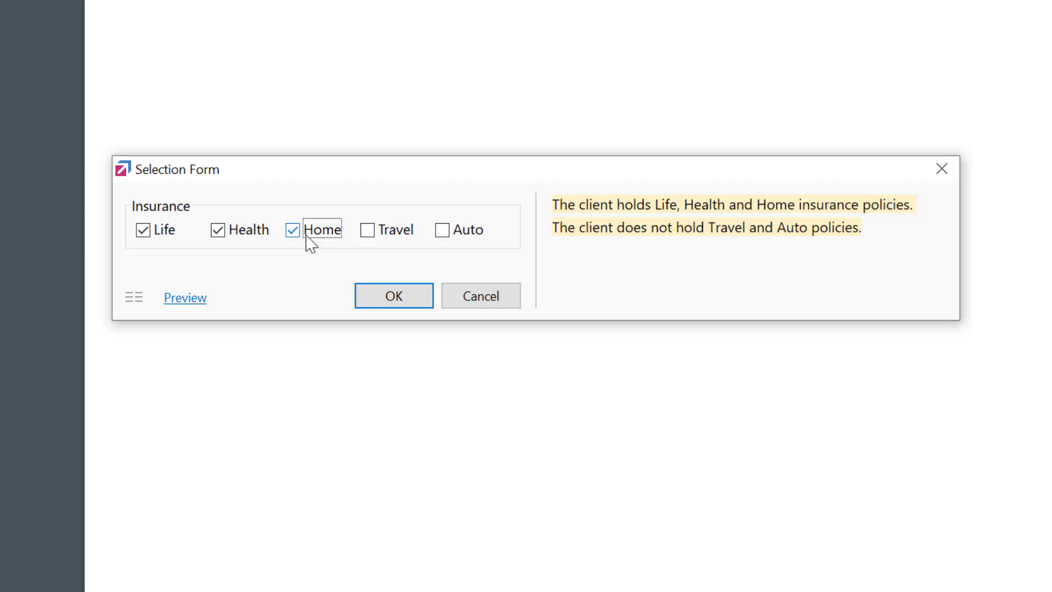
{"action": "left_click", "coordinate": [393, 296]}
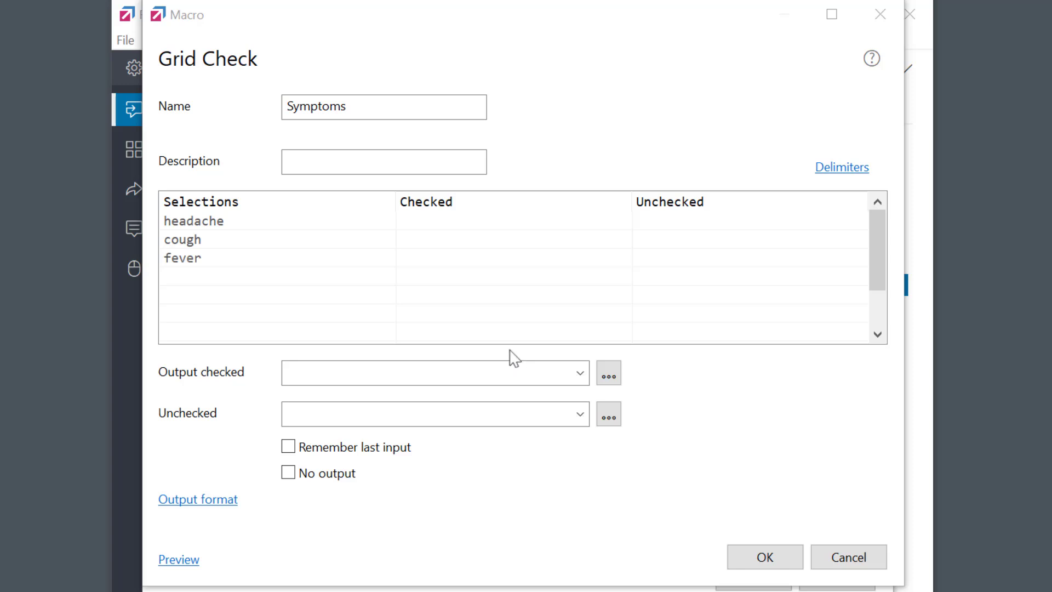
Add checked advice texts for headache ('Take Aspirin or Ibuprofen…'), cough and fever
{"action": "double_click", "coordinate": [436, 222]}
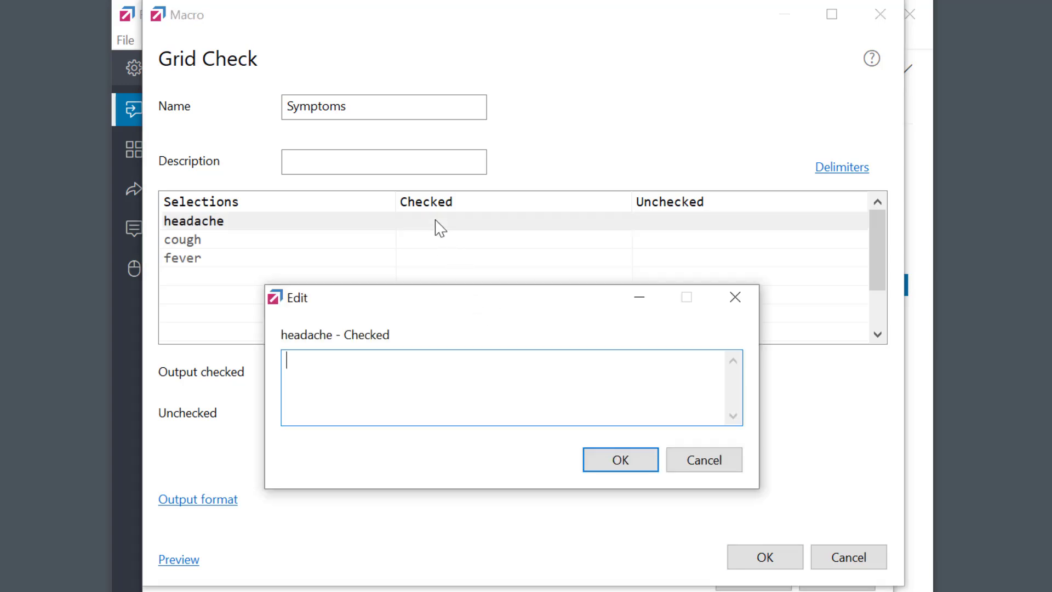
{"action": "type", "text": "Take Aspirin or Ibuprofen. Rest in a"}
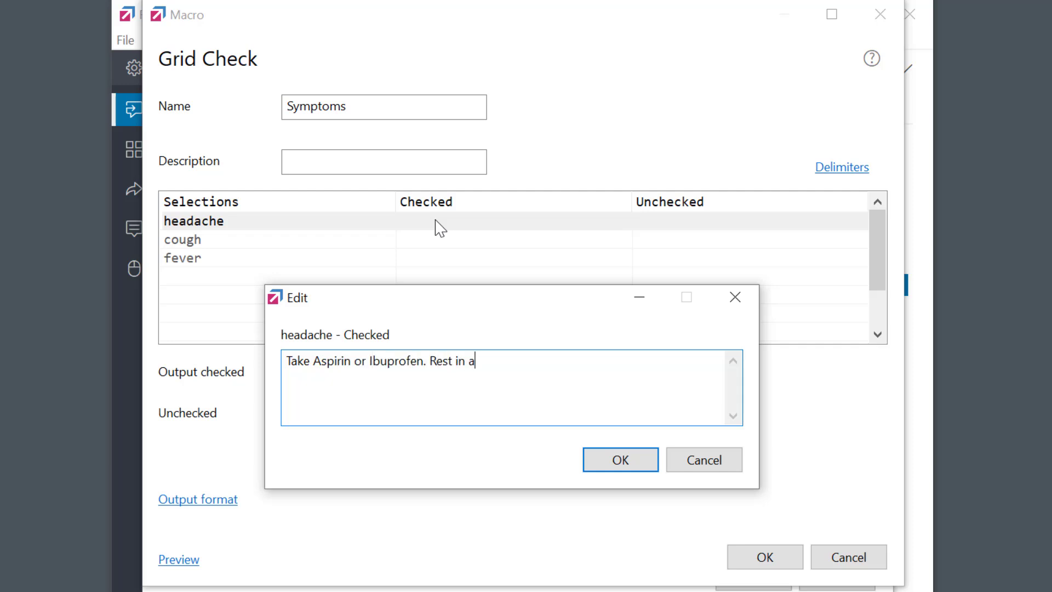
{"action": "type", "text": " quiet, dark room."}
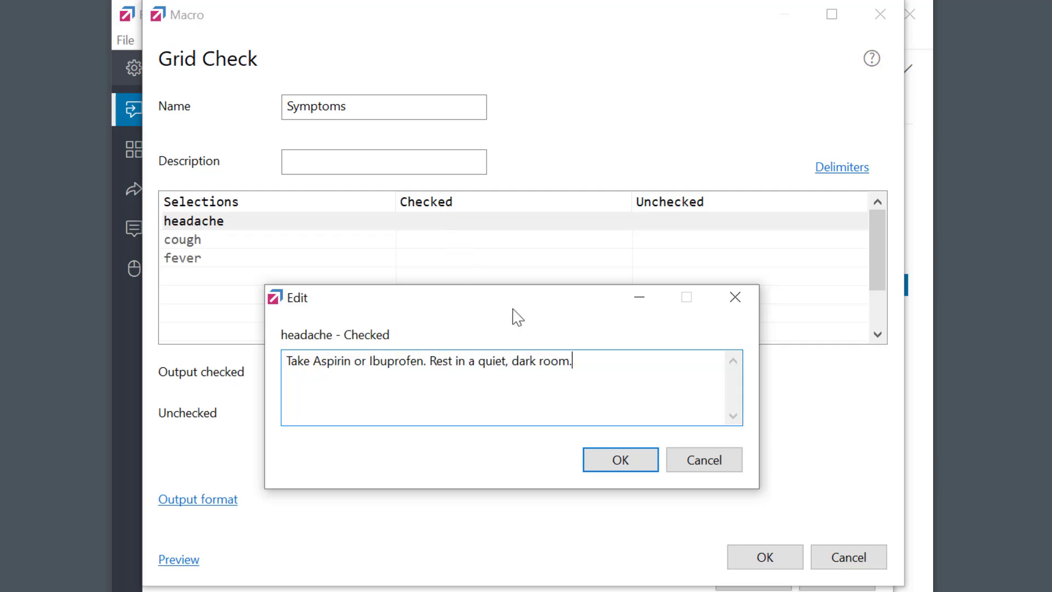
{"action": "left_click", "coordinate": [644, 461]}
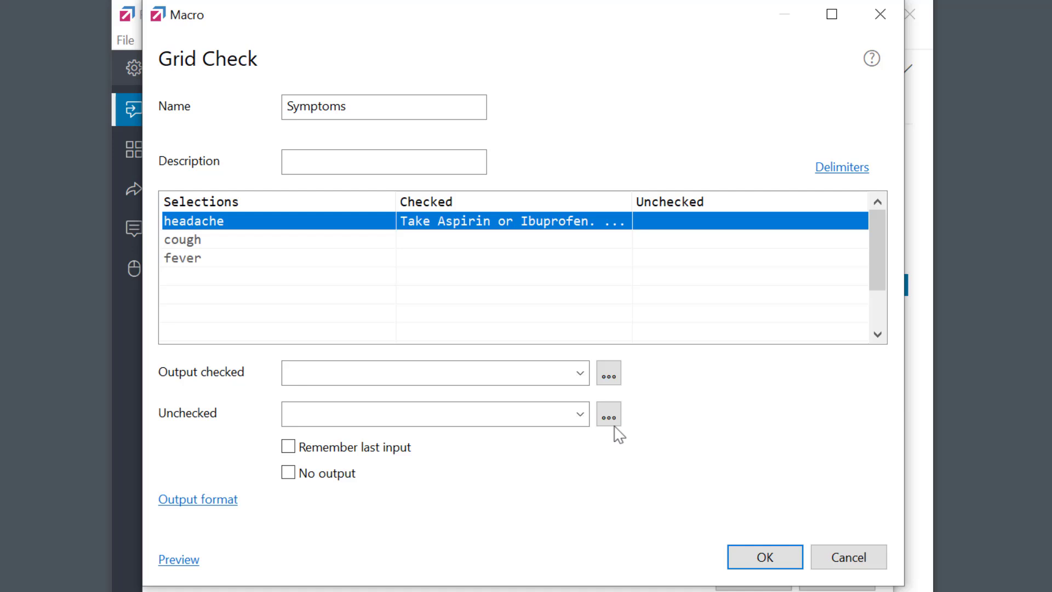
{"action": "double_click", "coordinate": [451, 245]}
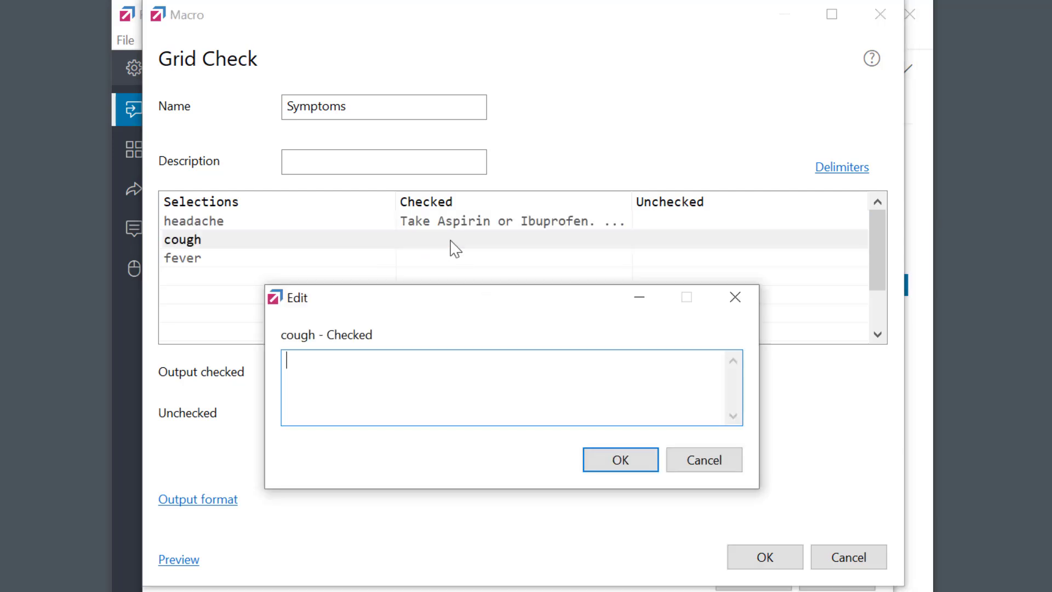
{"action": "type", "text": "To cure coughing drink flui"}
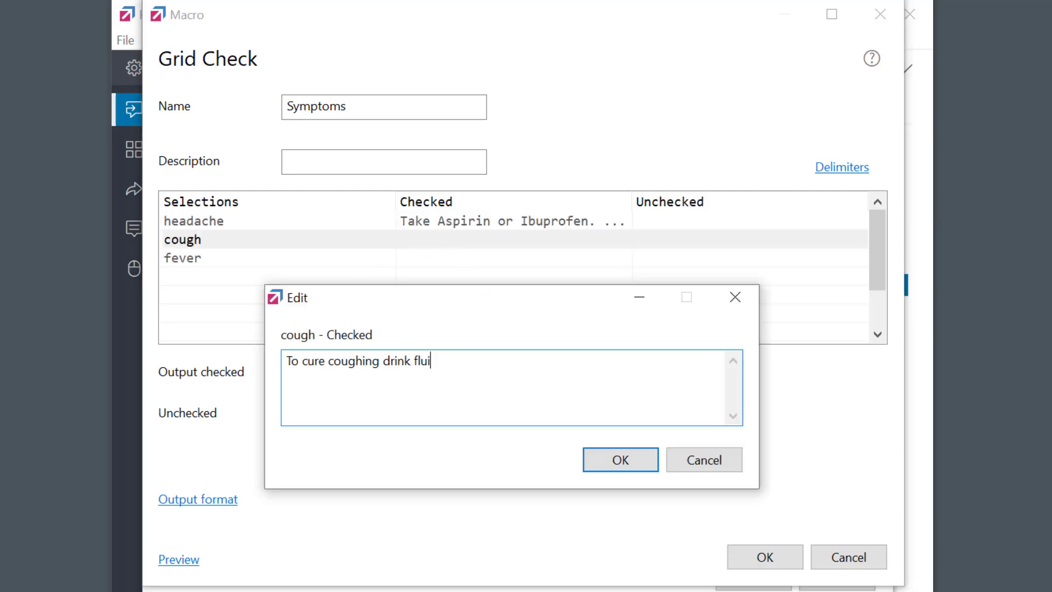
{"action": "type", "text": "ds, suck on cough drops or hard candies. Consider taking honey."}
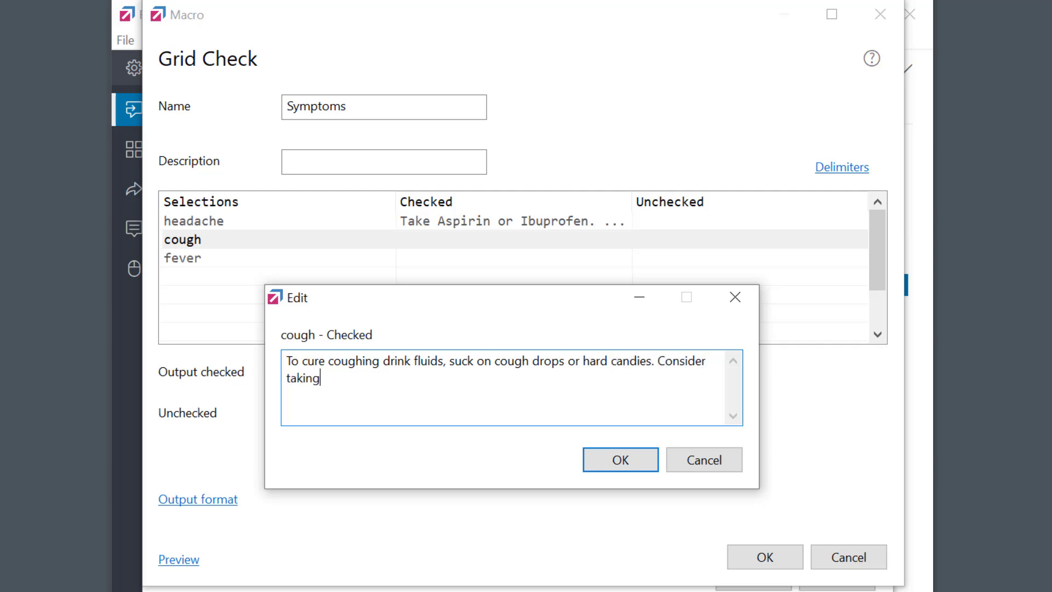
{"action": "left_click", "coordinate": [633, 463]}
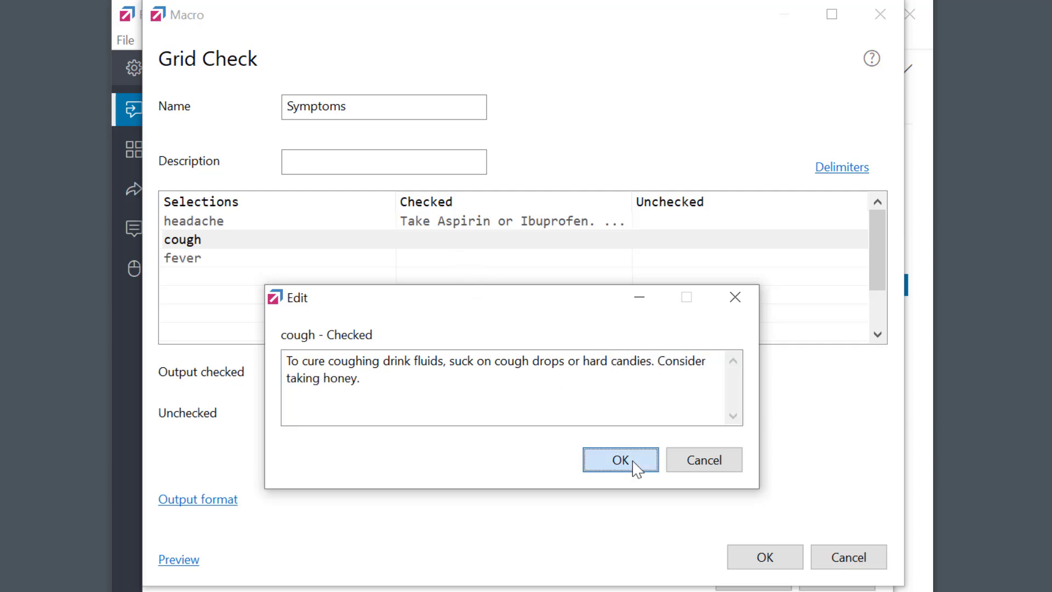
{"action": "double_click", "coordinate": [460, 259]}
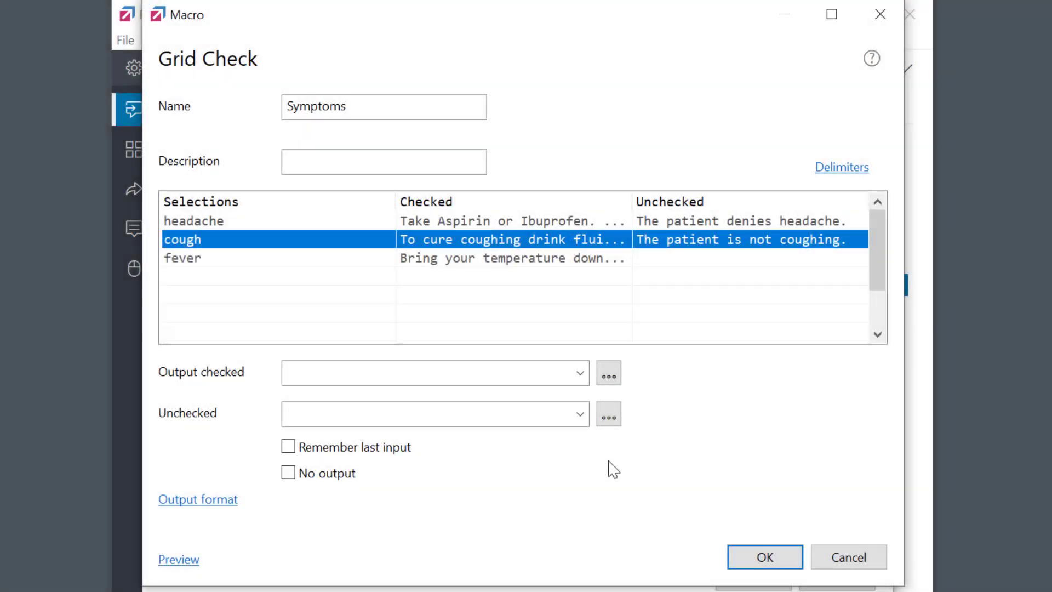
Set both the checked and unchecked outputs to <FIELD>, then open the delimiter settings
{"action": "left_click", "coordinate": [580, 374]}
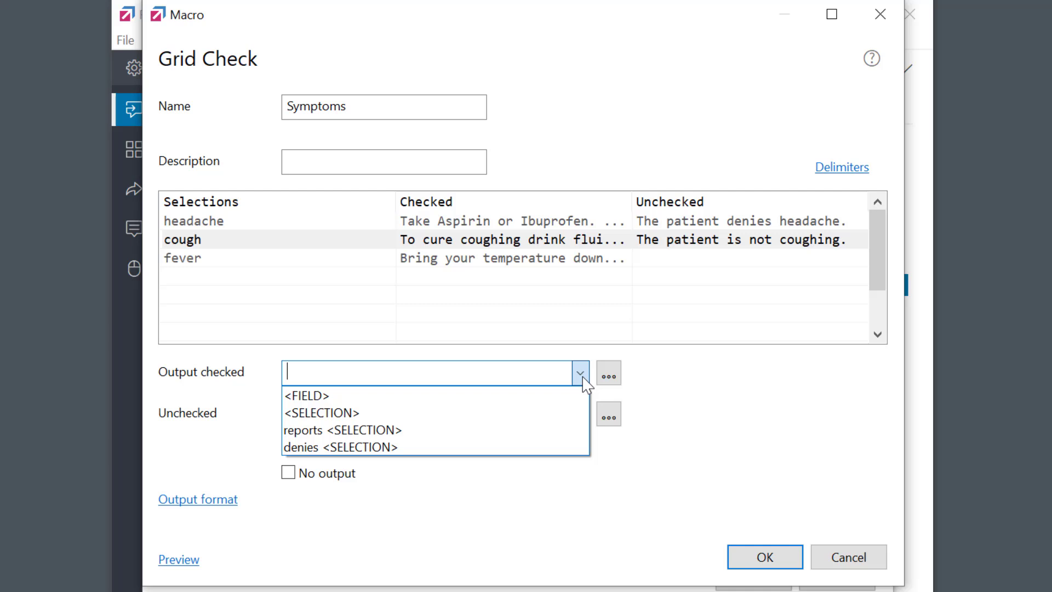
{"action": "left_click", "coordinate": [486, 399]}
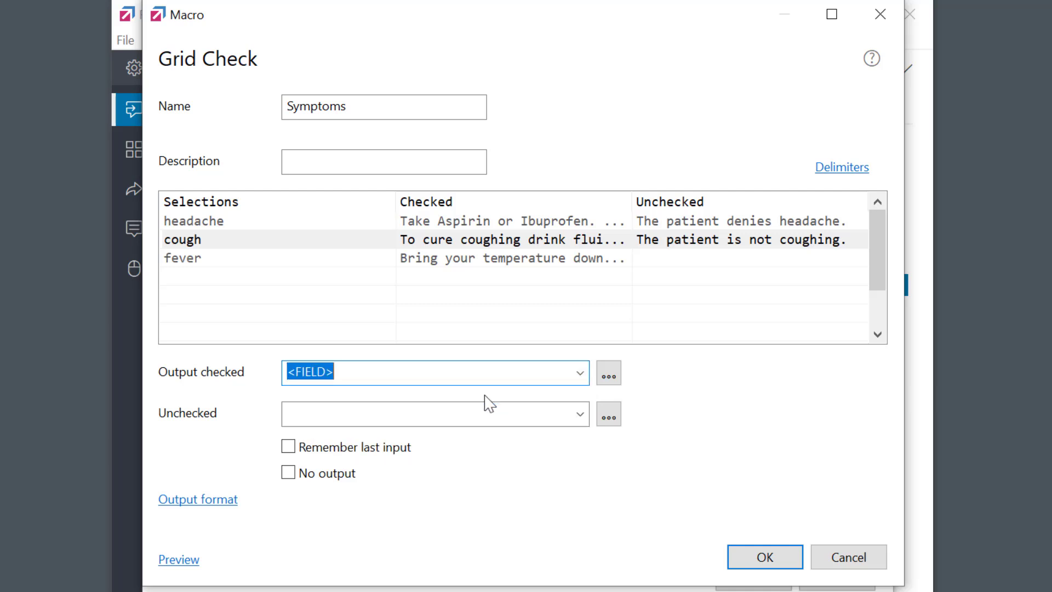
{"action": "left_click", "coordinate": [579, 414]}
{"action": "left_click", "coordinate": [462, 442]}
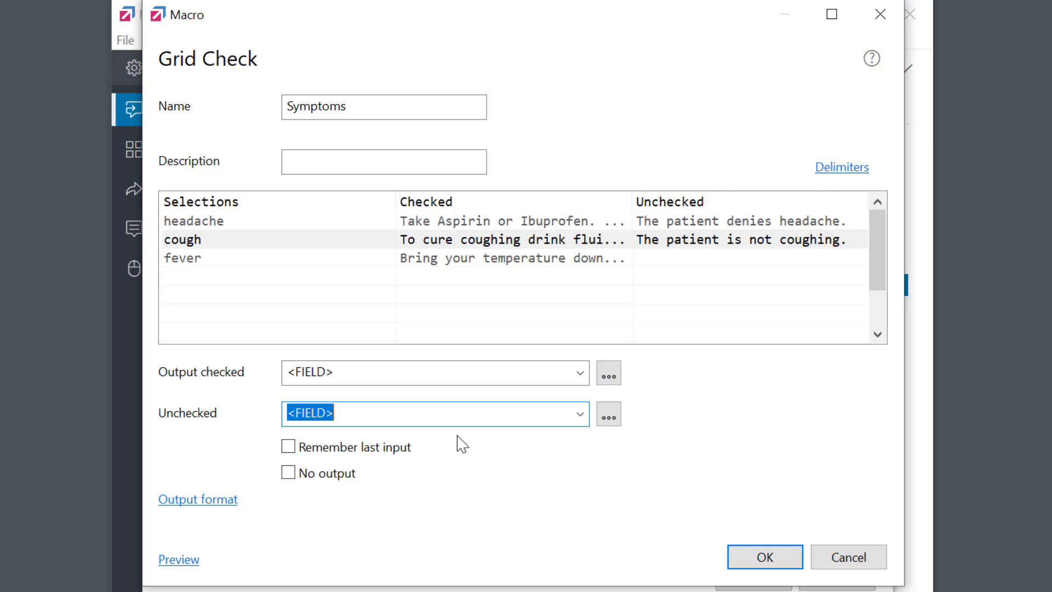
{"action": "left_click", "coordinate": [834, 169]}
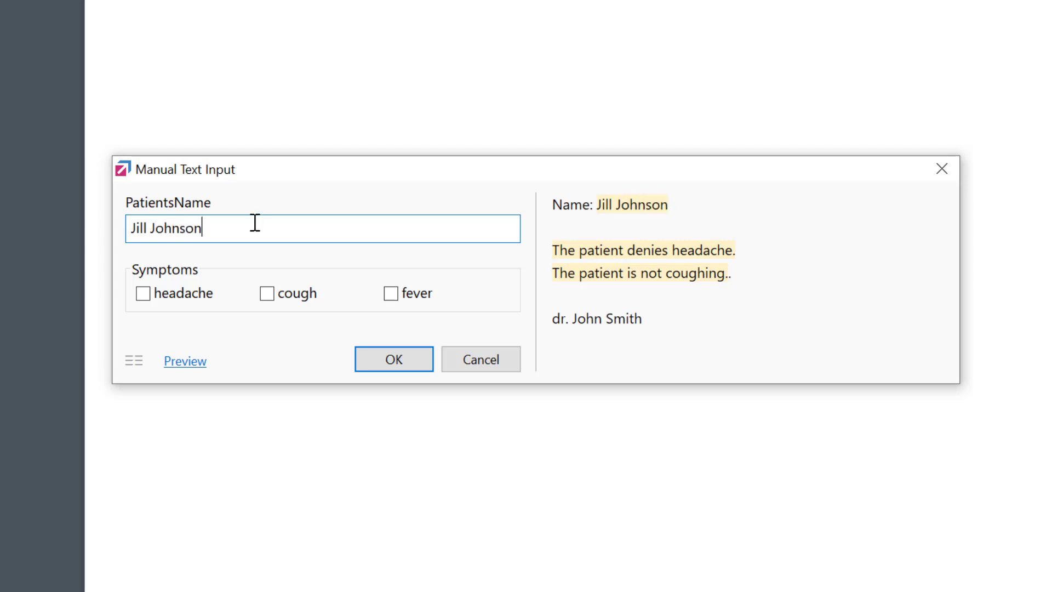
Tick headache and fever in the Symptoms form and insert the patient note
{"action": "left_click", "coordinate": [167, 298]}
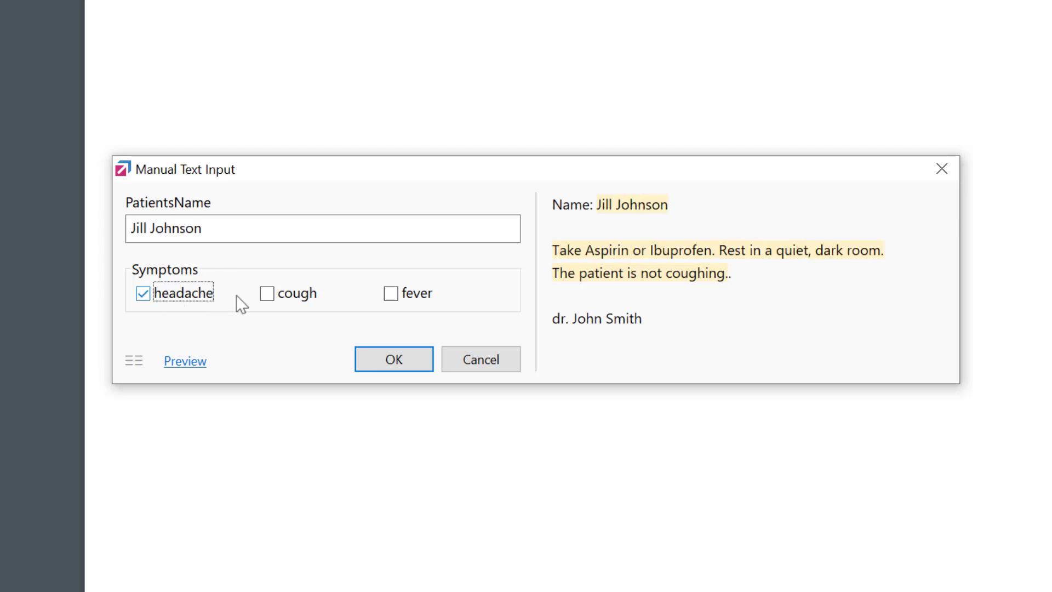
{"action": "left_click", "coordinate": [432, 308]}
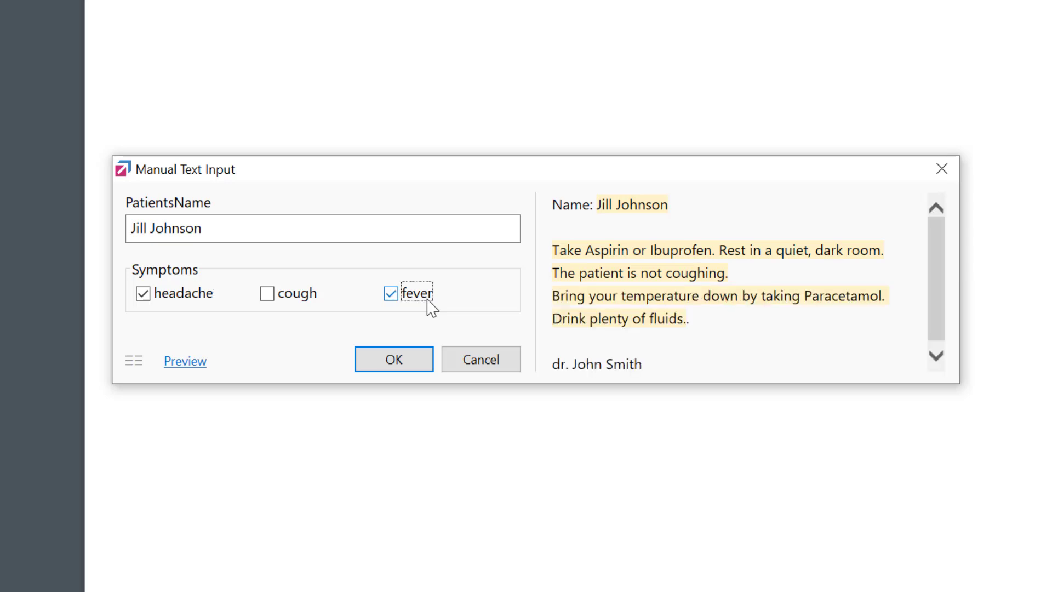
{"action": "left_click", "coordinate": [394, 359]}
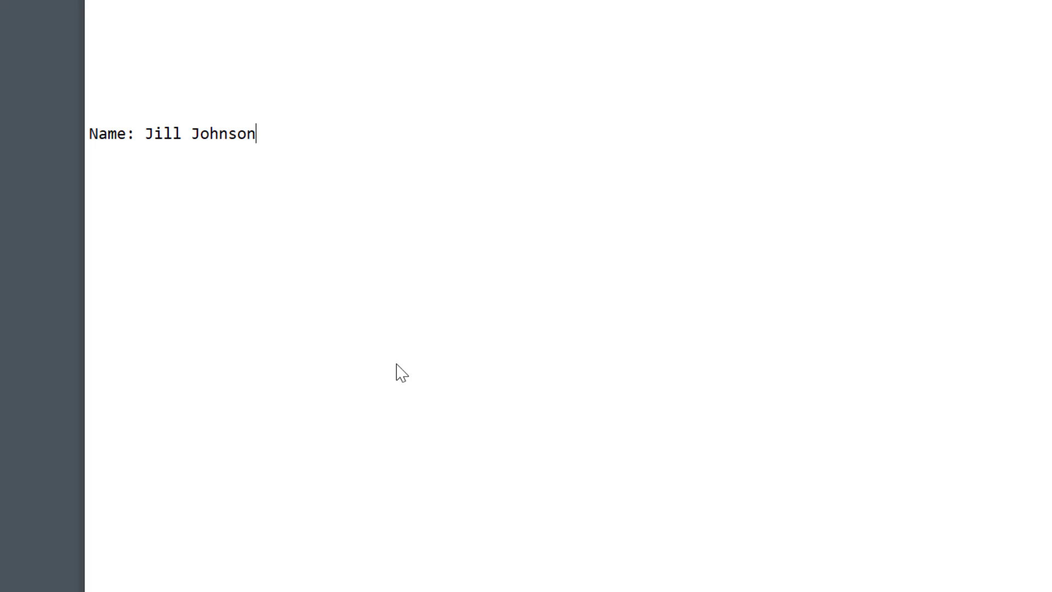